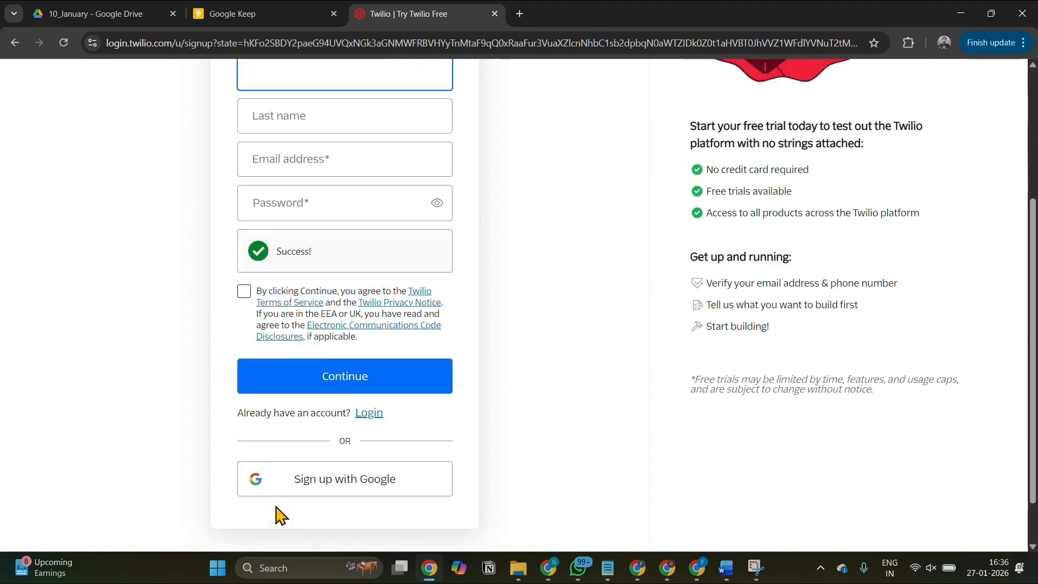
Sign up with the listed Google account and request an SMS verification code for the India (+91) phone number.
{"action": "left_click", "coordinate": [322, 468]}
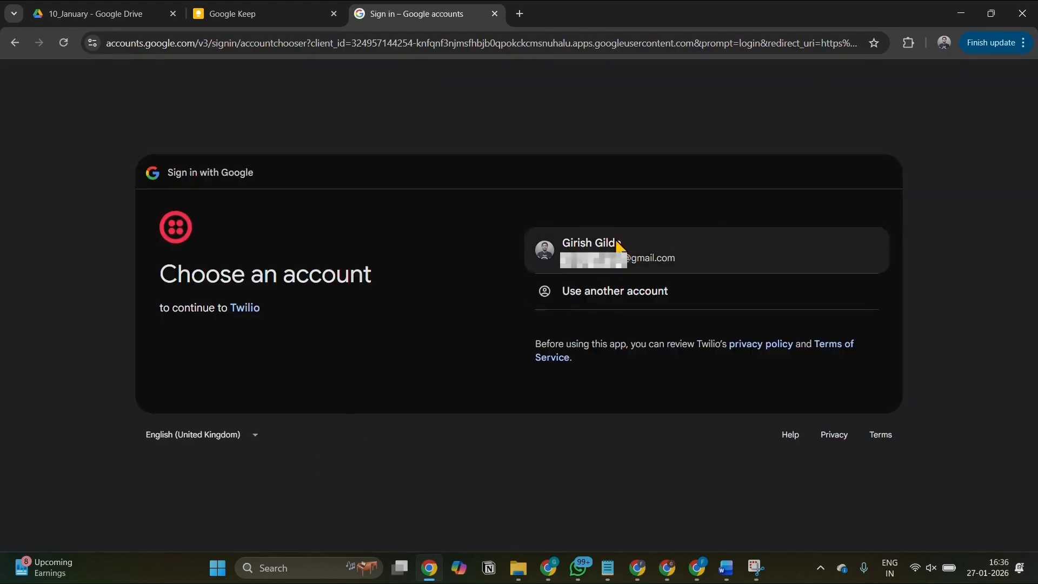
{"action": "left_click", "coordinate": [626, 249]}
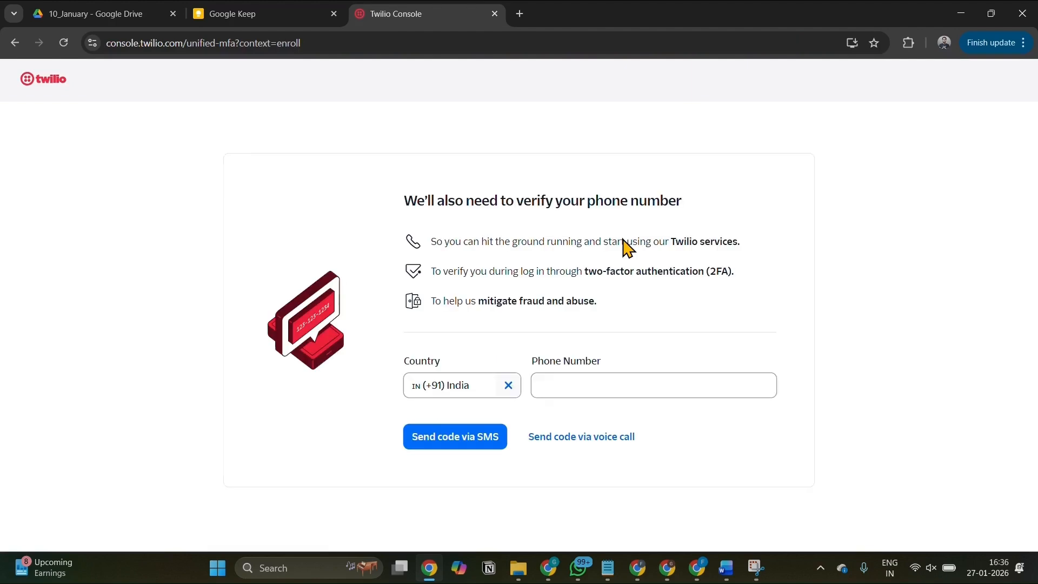
{"action": "left_click", "coordinate": [567, 392]}
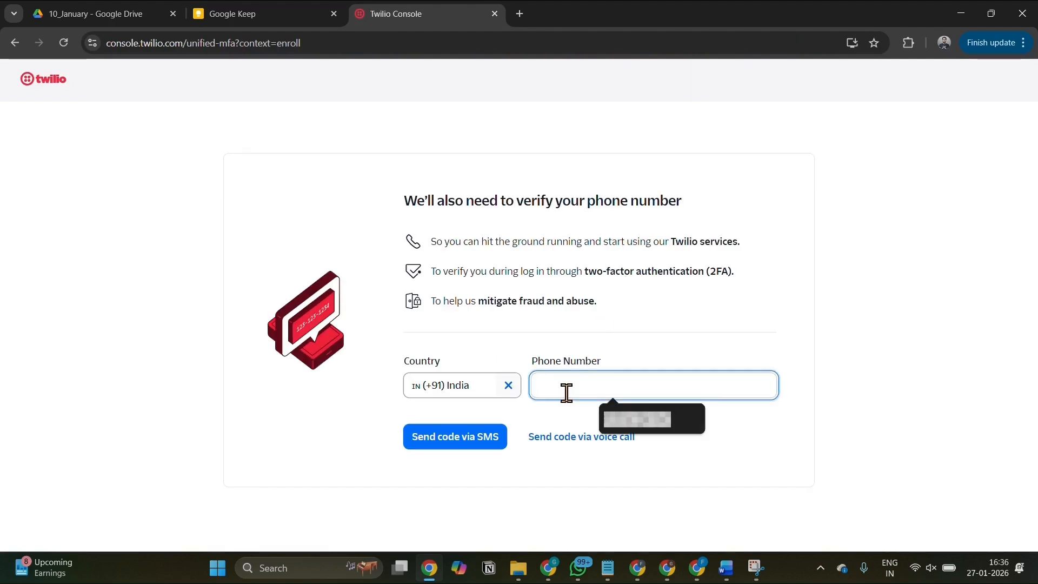
{"action": "type", "text": "963"}
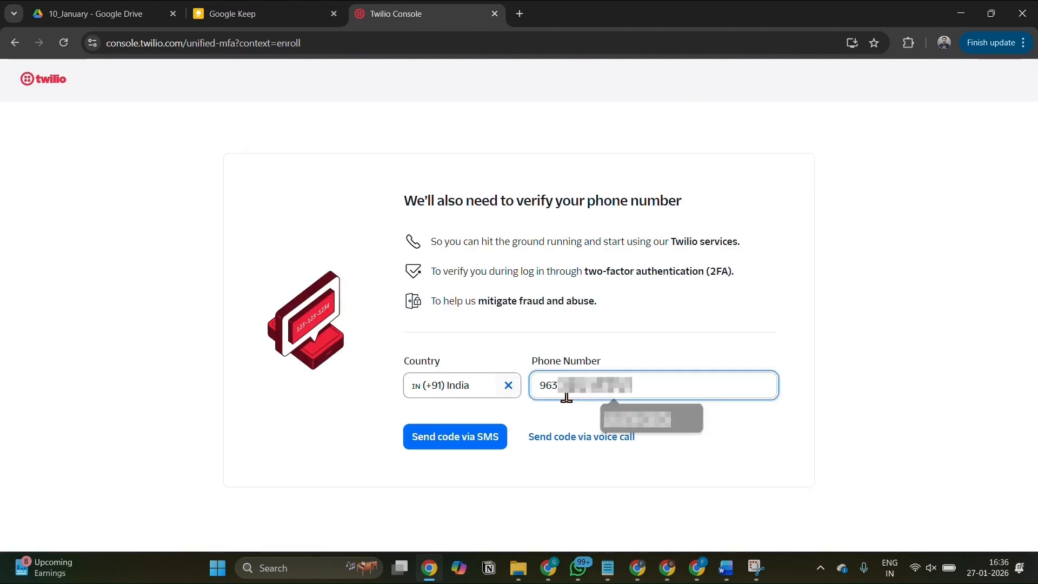
{"action": "key", "text": "Tab"}
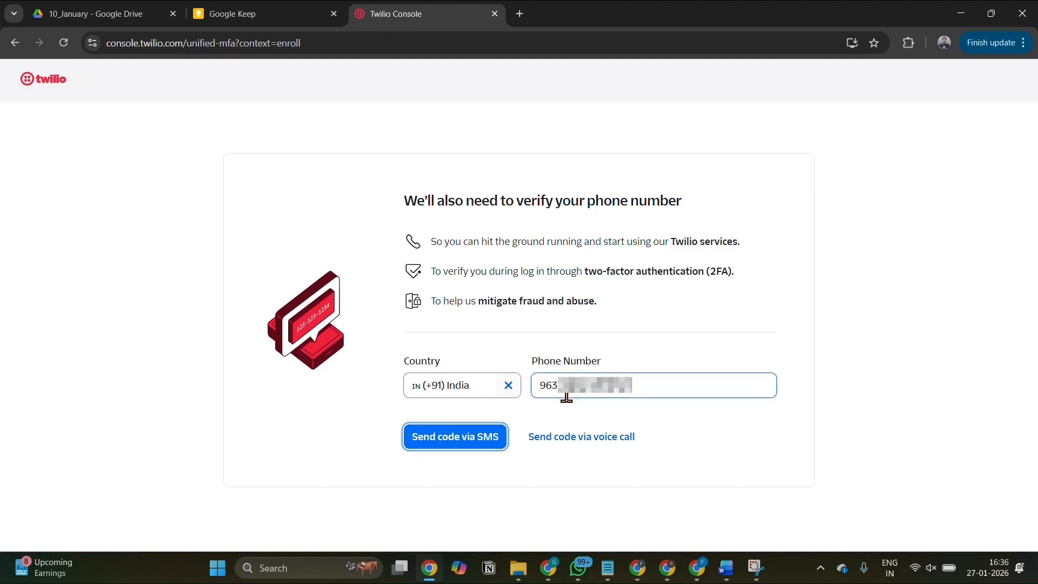
{"action": "key", "text": "Return"}
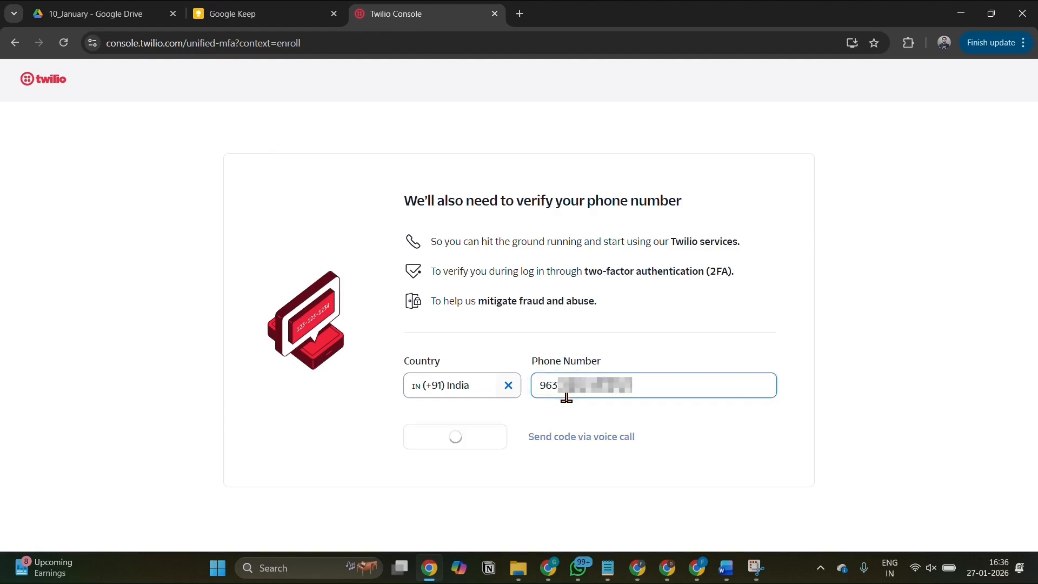
Enter the verification code sent to the phone and verify it.
{"action": "left_click", "coordinate": [464, 322]}
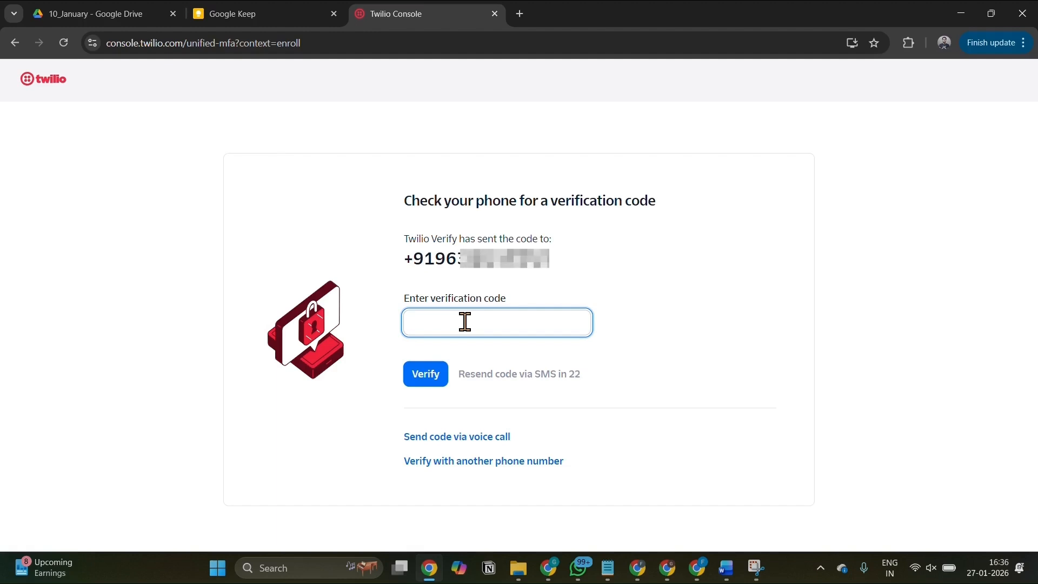
{"action": "type", "text": "5"}
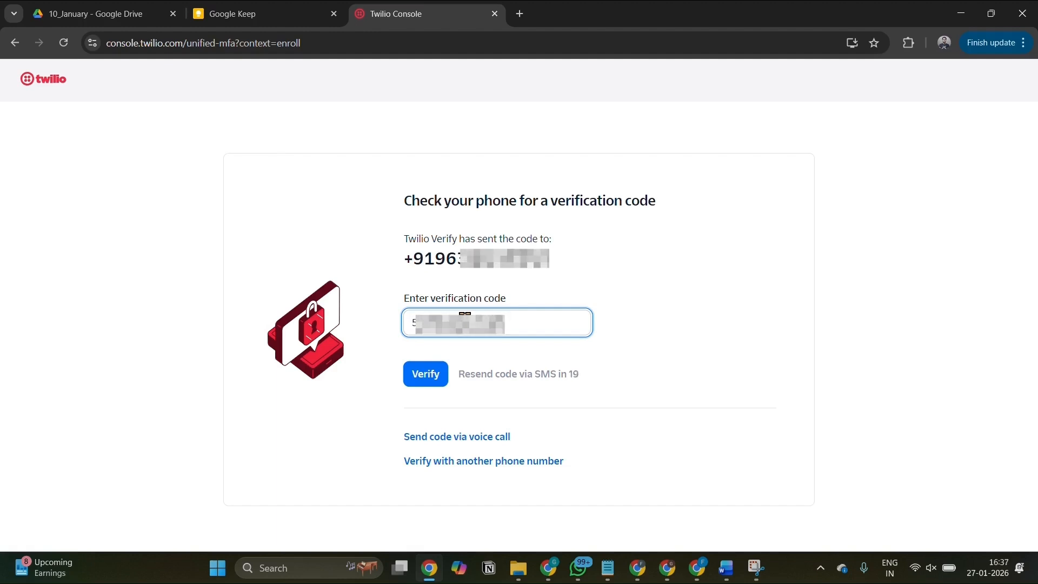
{"action": "left_click", "coordinate": [423, 382]}
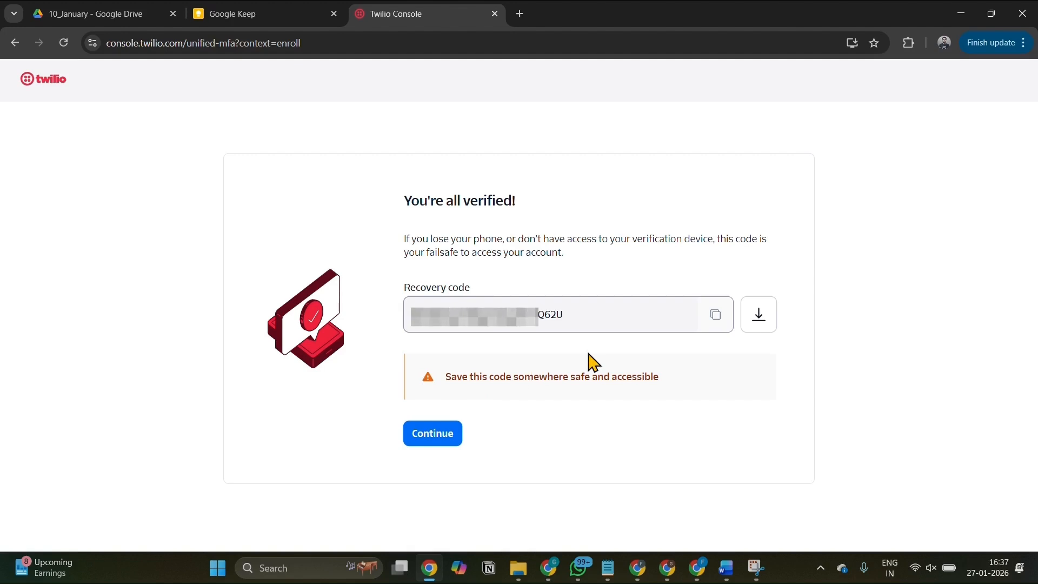
Download and copy the account recovery code, and continue with the Trial plan.
{"action": "left_click", "coordinate": [761, 320]}
{"action": "left_click", "coordinate": [719, 316]}
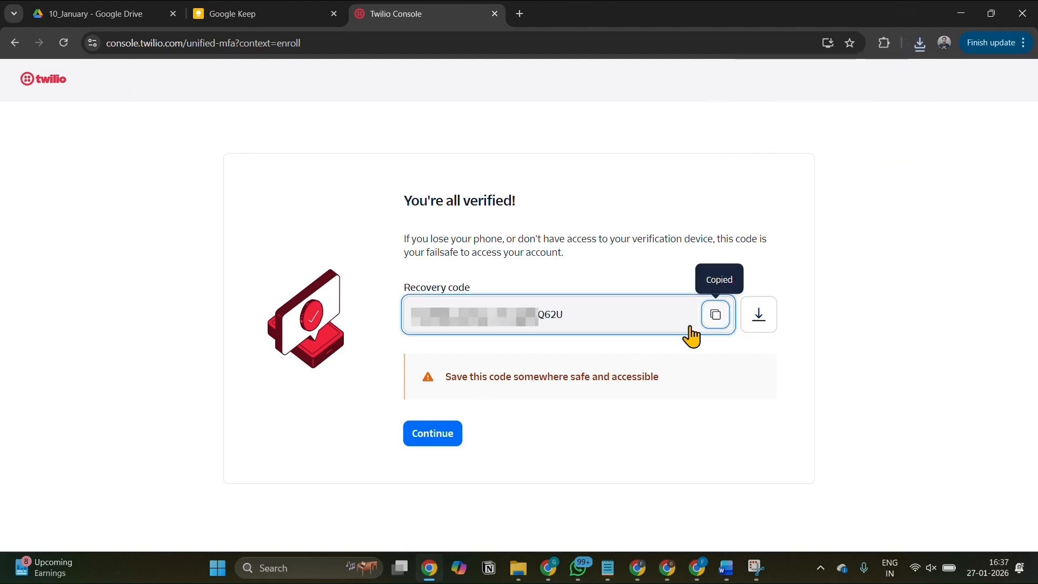
{"action": "left_click", "coordinate": [434, 443]}
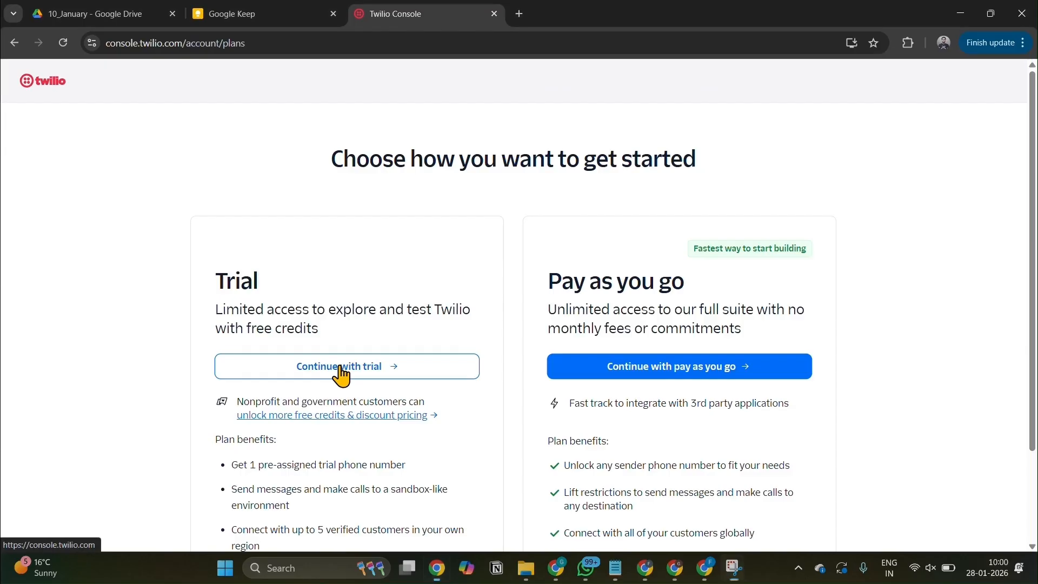
{"action": "left_click", "coordinate": [341, 368]}
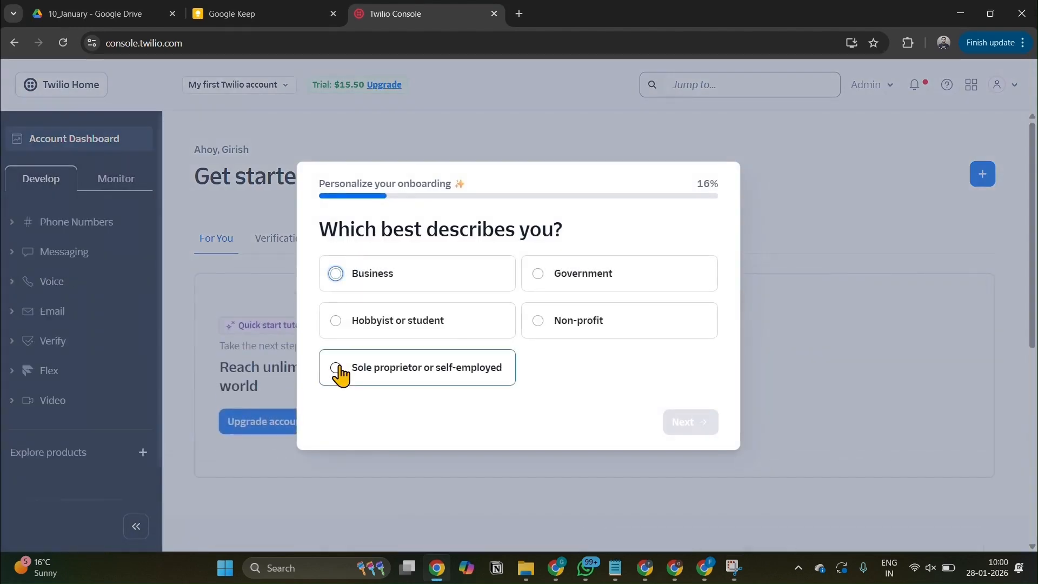
Answer the onboarding questions on account type with Business and on the kind of business with Direct brand.
{"action": "left_click", "coordinate": [382, 376]}
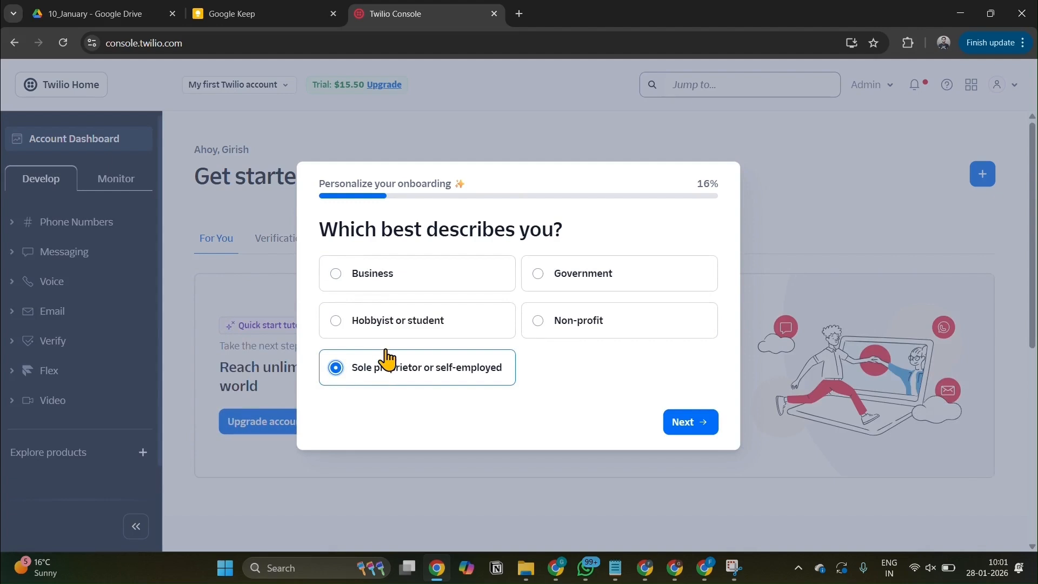
{"action": "left_click", "coordinate": [420, 283]}
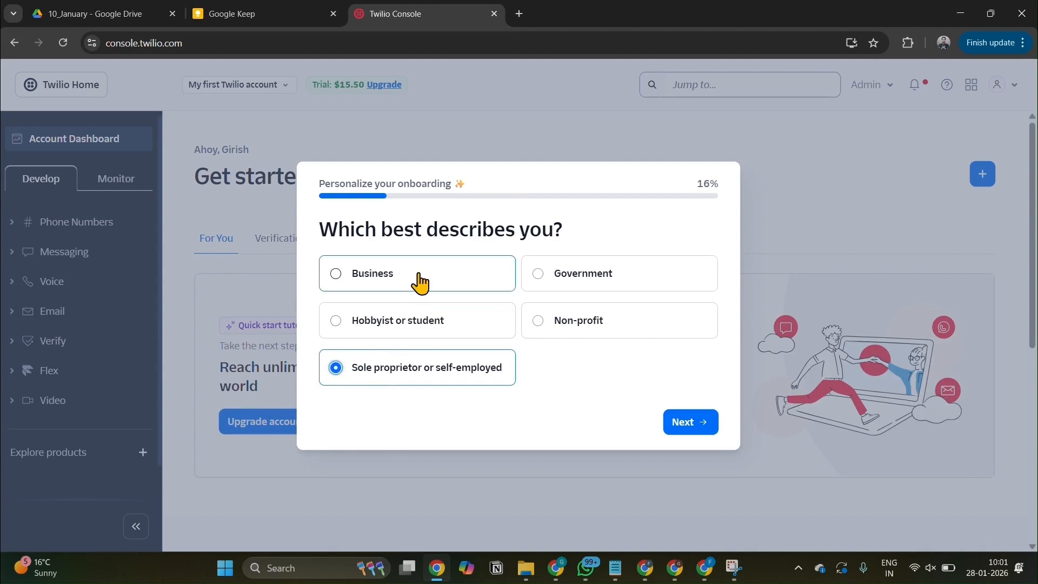
{"action": "left_click", "coordinate": [685, 429]}
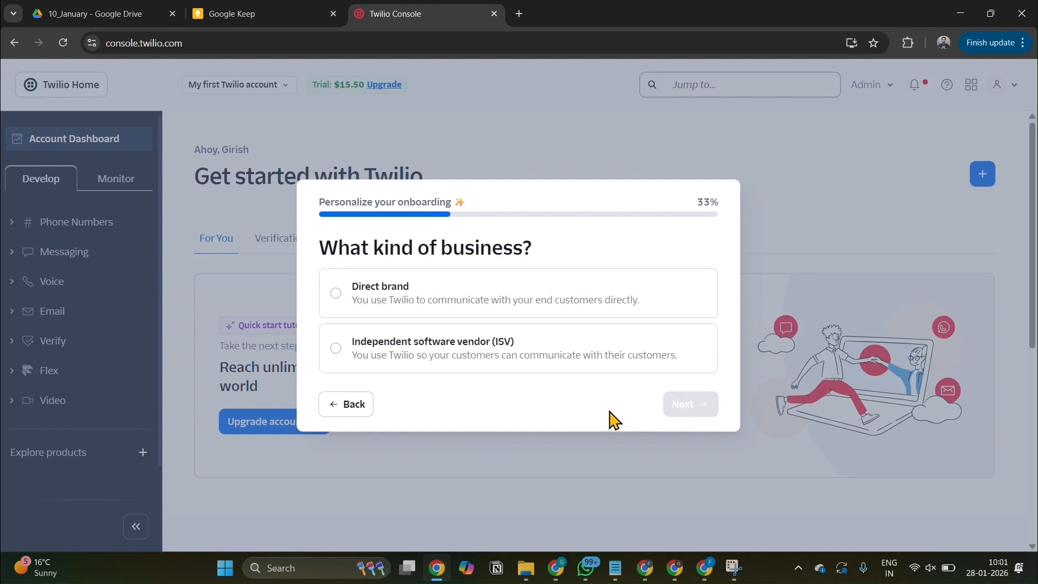
{"action": "left_click", "coordinate": [437, 293]}
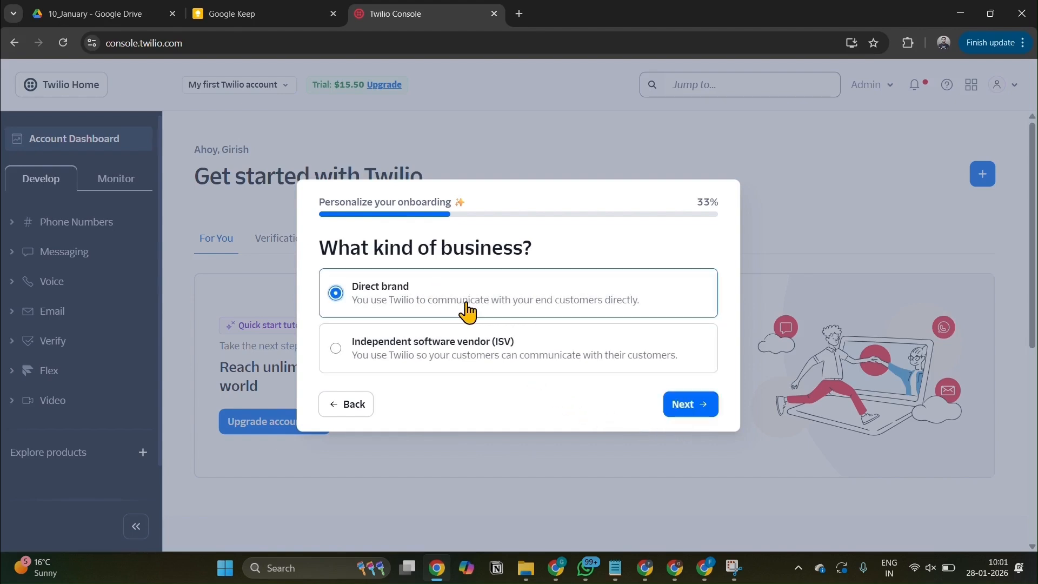
{"action": "left_click", "coordinate": [682, 412]}
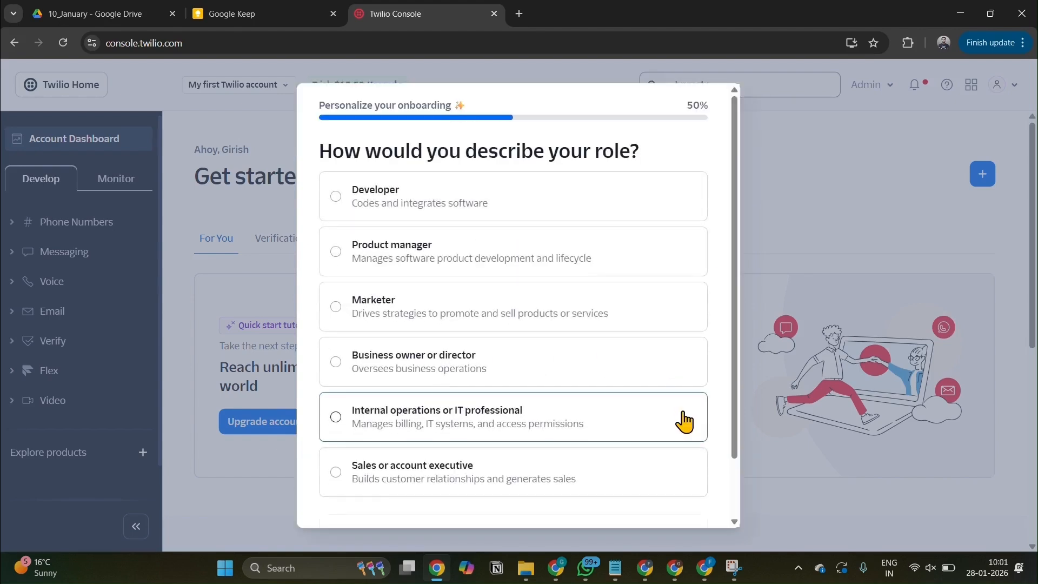
Set the onboarding role to Marketer and the way of building with Twilio to With minimal code.
{"action": "left_click", "coordinate": [521, 301]}
{"action": "scroll", "coordinate": [541, 422], "scroll_direction": "down", "scroll_amount": 2}
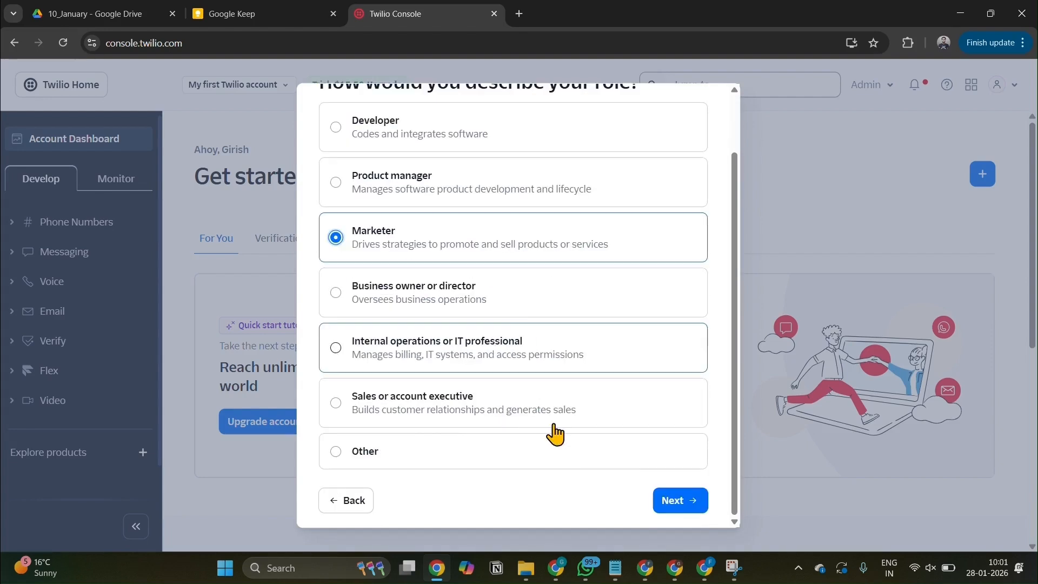
{"action": "left_click", "coordinate": [696, 505]}
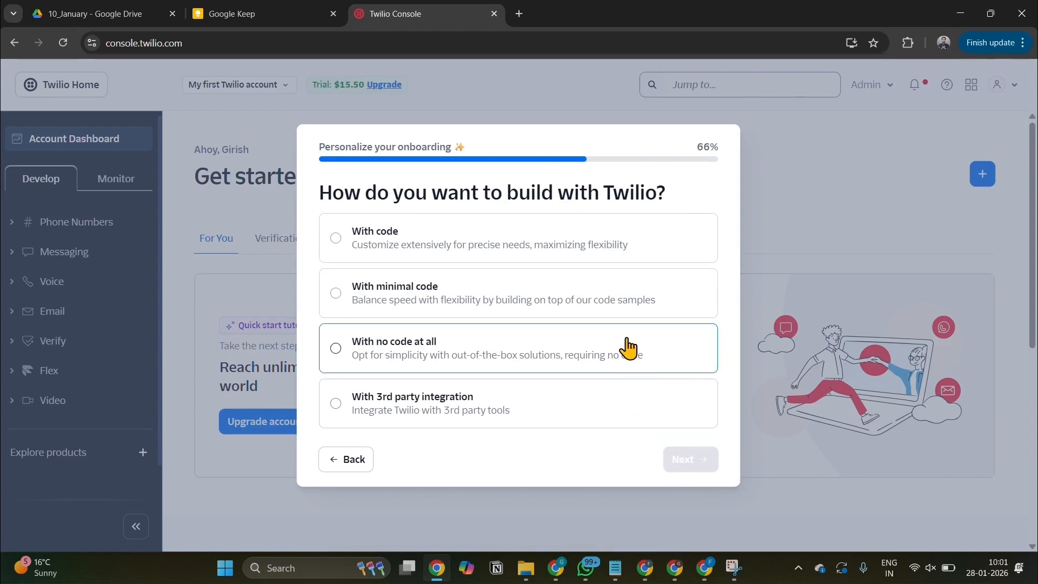
{"action": "left_click", "coordinate": [599, 302]}
{"action": "left_click", "coordinate": [703, 466]}
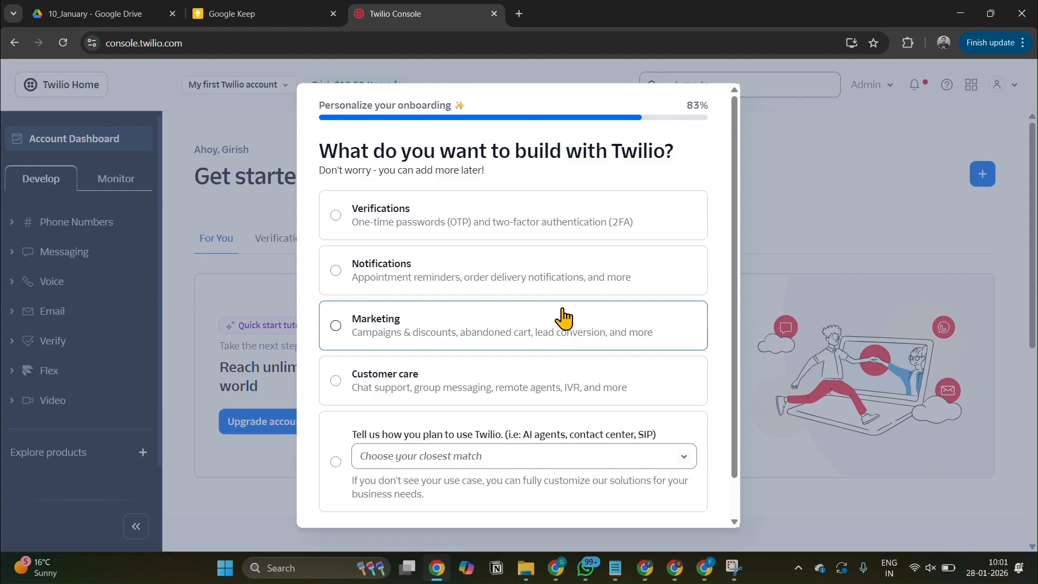
Choose Marketing as what to build and WhatsApp as the channel, and finish the onboarding questionnaire.
{"action": "left_click", "coordinate": [579, 338]}
{"action": "scroll", "coordinate": [649, 434], "scroll_direction": "down", "scroll_amount": 1}
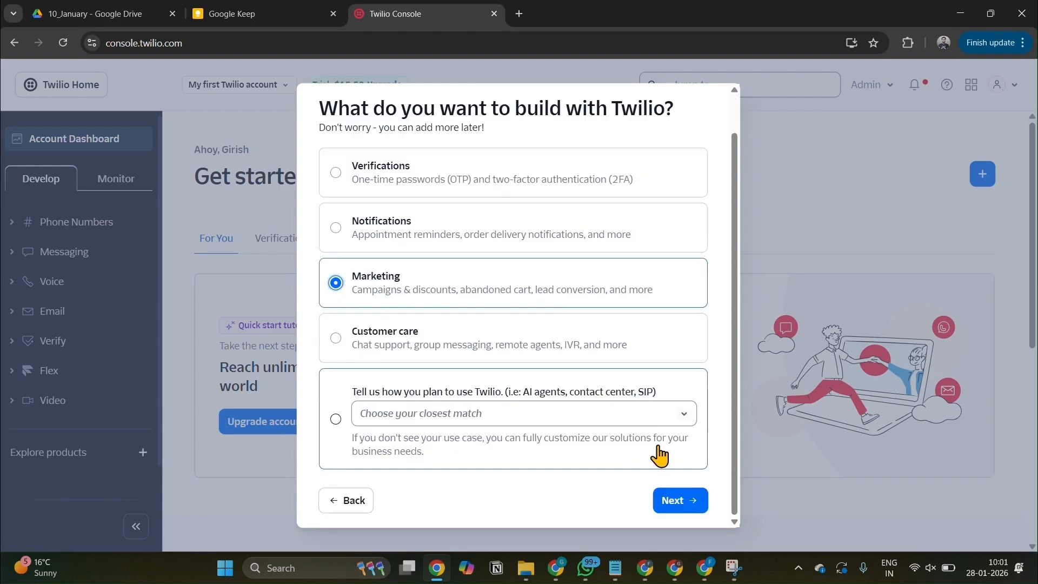
{"action": "left_click", "coordinate": [687, 505]}
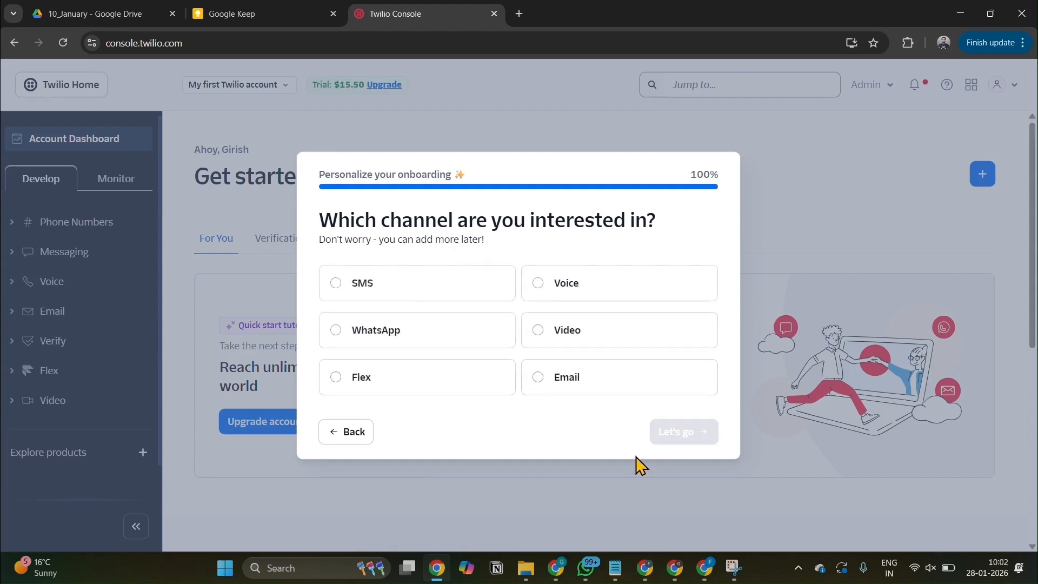
{"action": "left_click", "coordinate": [475, 352]}
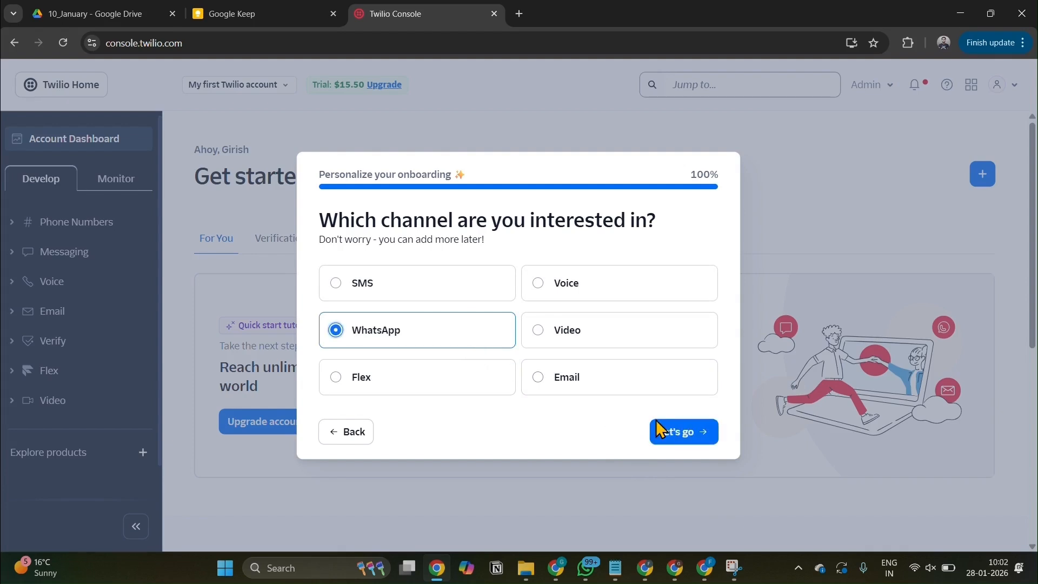
{"action": "left_click", "coordinate": [676, 448]}
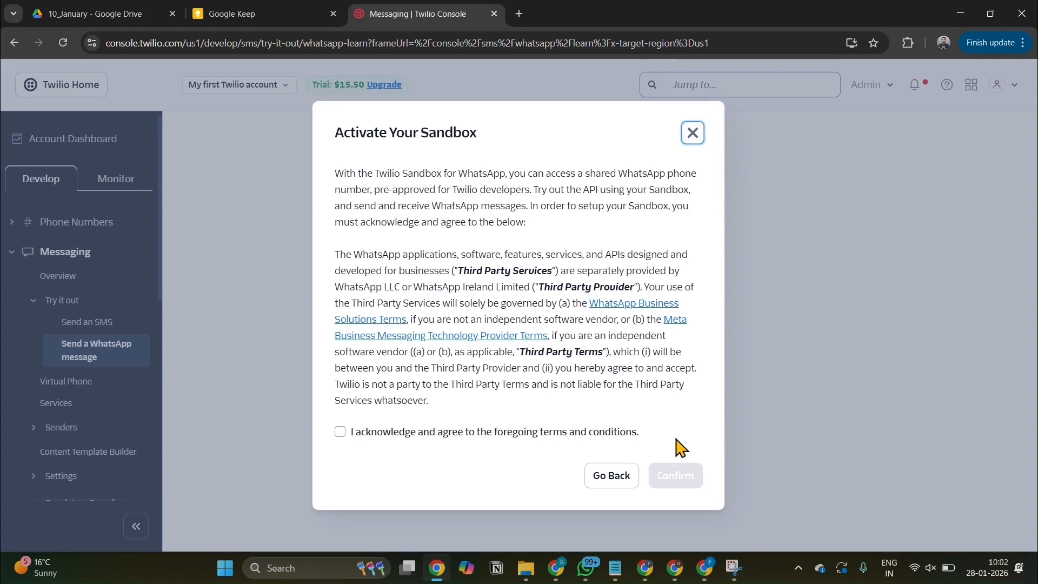
Accept the WhatsApp sandbox terms and get a trial phone number from the account dashboard.
{"action": "left_click", "coordinate": [340, 432]}
{"action": "left_click", "coordinate": [684, 477]}
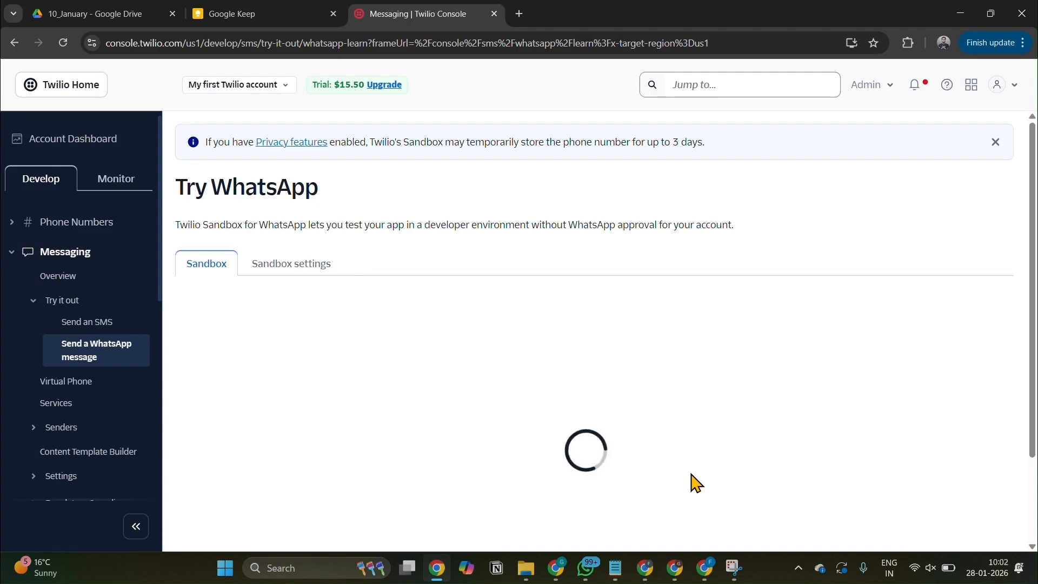
{"action": "left_click", "coordinate": [93, 145]}
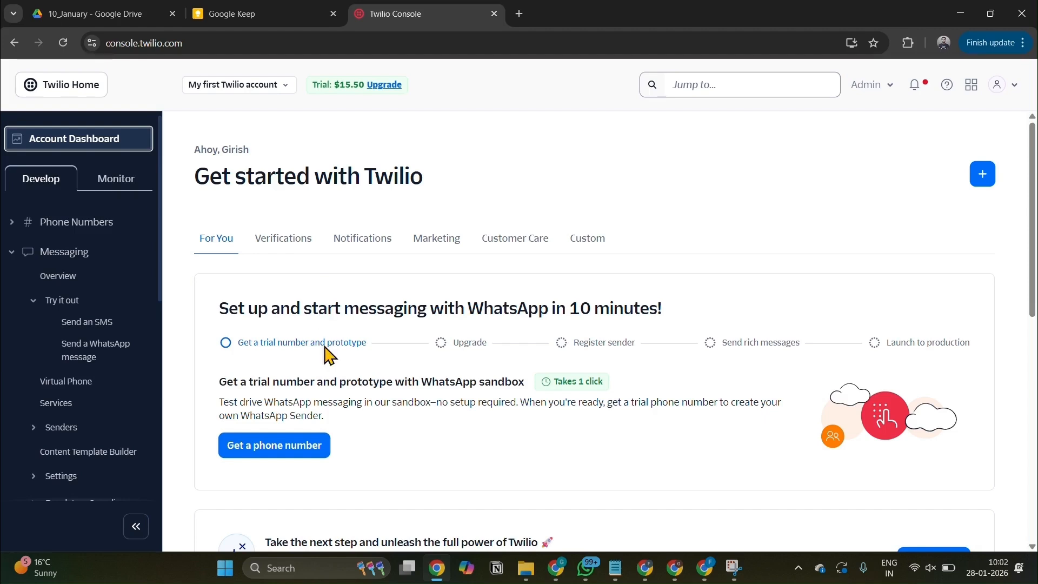
{"action": "left_click", "coordinate": [292, 452]}
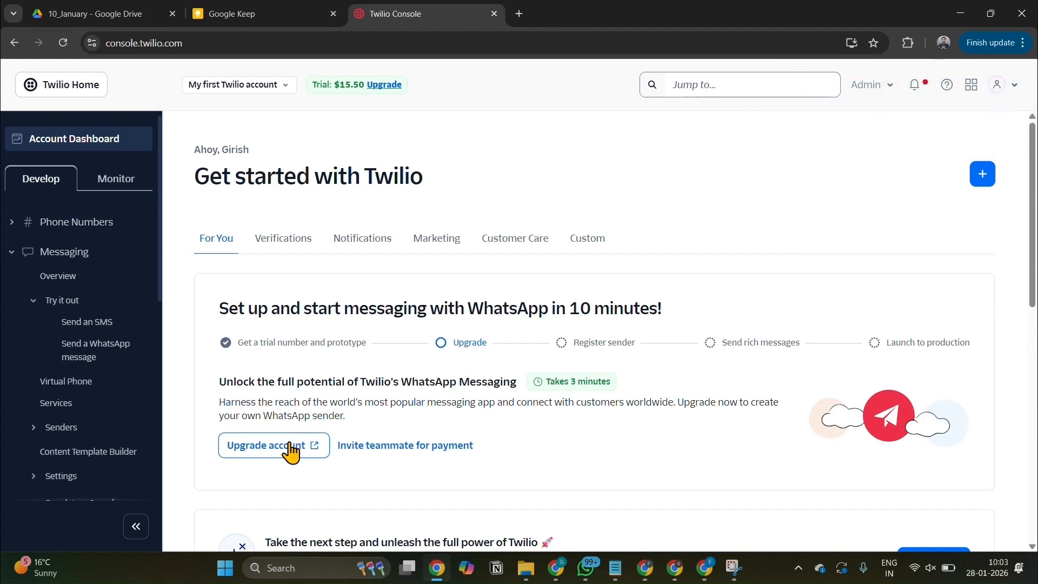
Review the Account SID, Auth Token and Twilio phone number in the dashboard's account info.
{"action": "scroll", "coordinate": [400, 430], "scroll_direction": "down", "scroll_amount": 4}
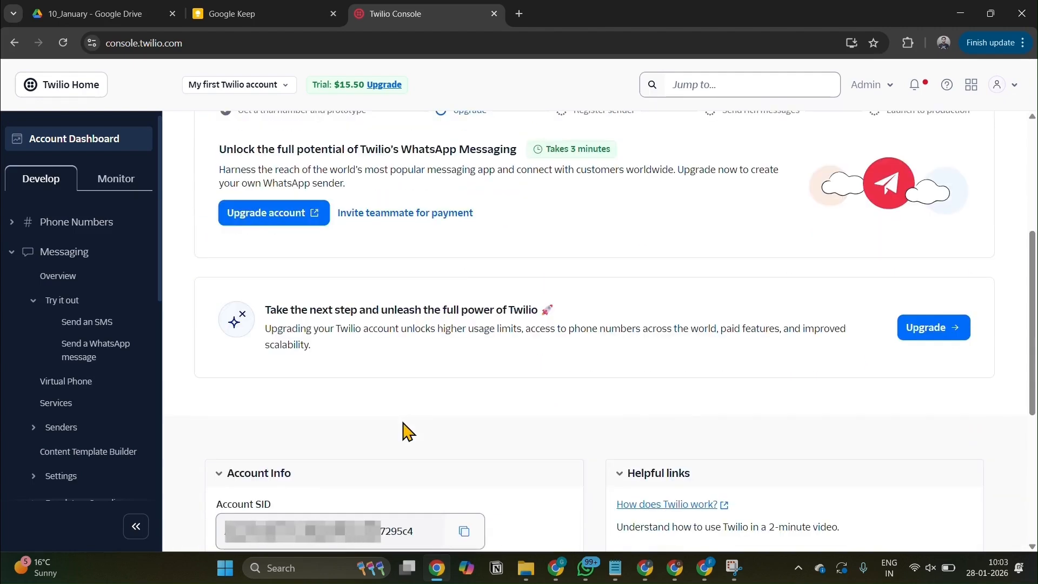
{"action": "scroll", "coordinate": [407, 431], "scroll_direction": "down", "scroll_amount": 5}
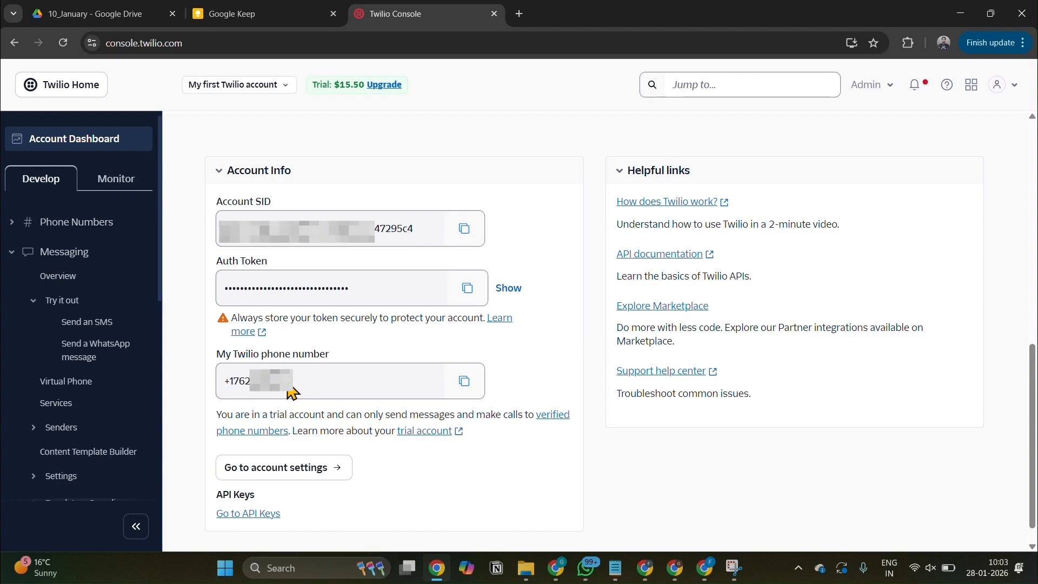
{"action": "scroll", "coordinate": [292, 392], "scroll_direction": "up", "scroll_amount": 6}
{"action": "scroll", "coordinate": [292, 392], "scroll_direction": "up", "scroll_amount": 3}
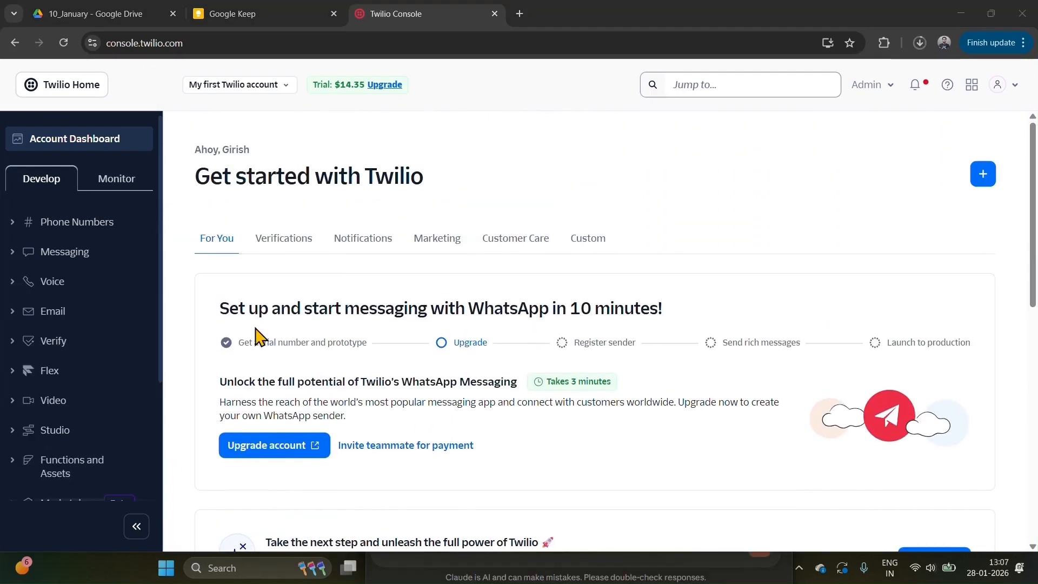
Open the WhatsApp senders page in the Messaging section.
{"action": "left_click", "coordinate": [259, 462]}
{"action": "left_click", "coordinate": [56, 252]}
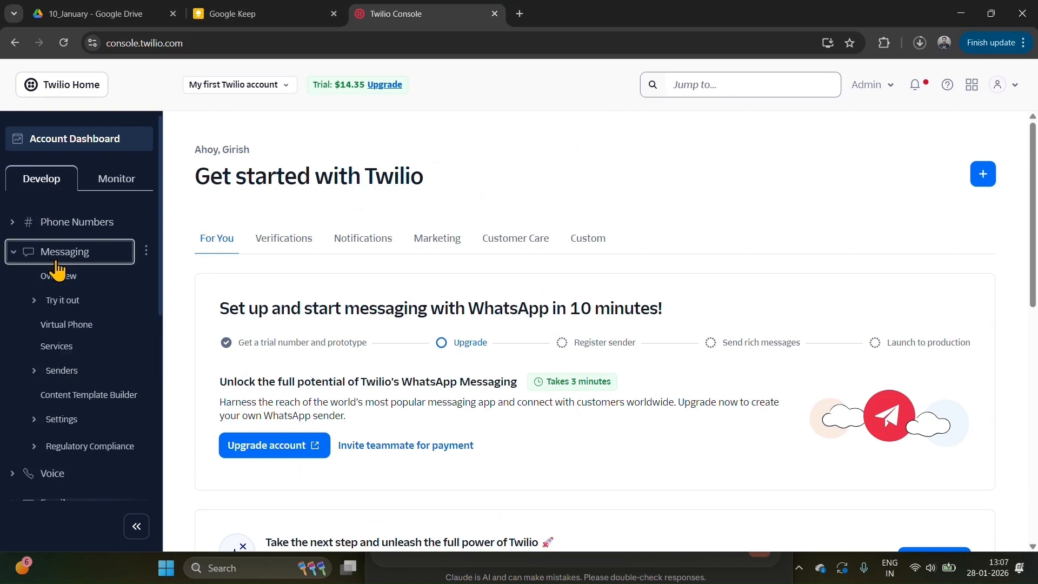
{"action": "left_click", "coordinate": [59, 374]}
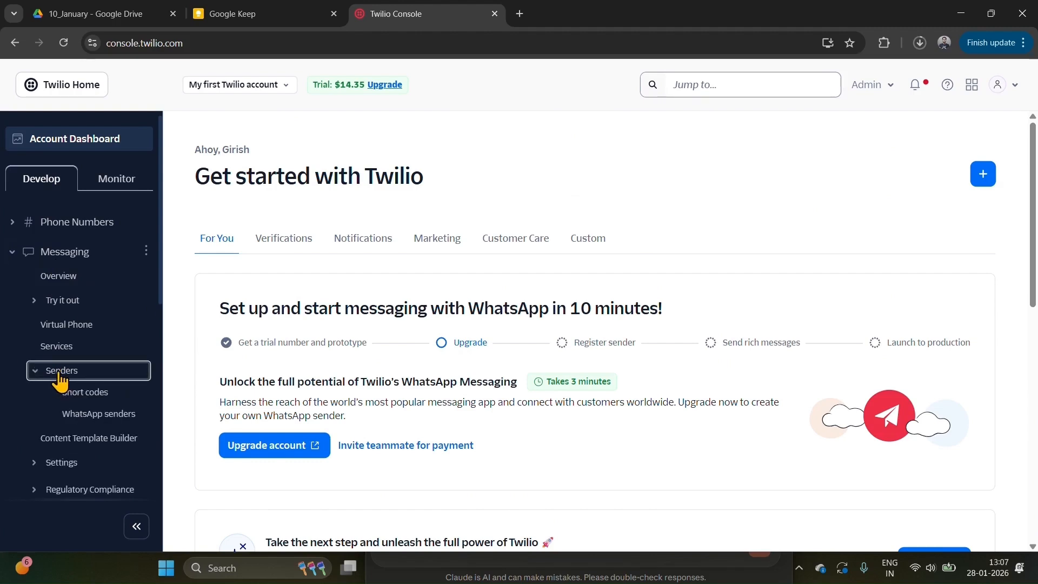
{"action": "left_click", "coordinate": [79, 418]}
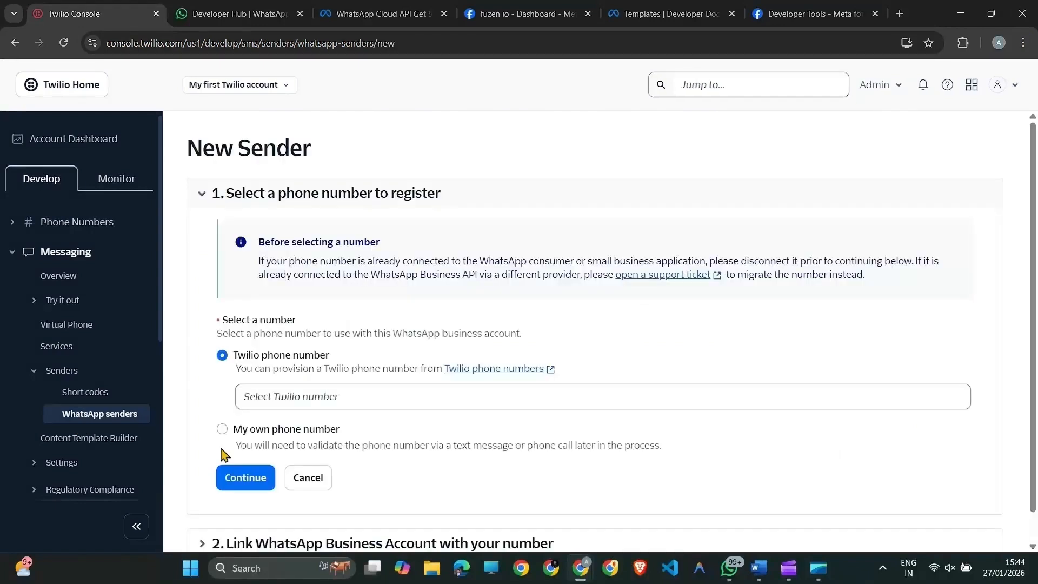
Choose to register an own phone number as the new sender, enter it with country code 91, and continue.
{"action": "left_click", "coordinate": [222, 429]}
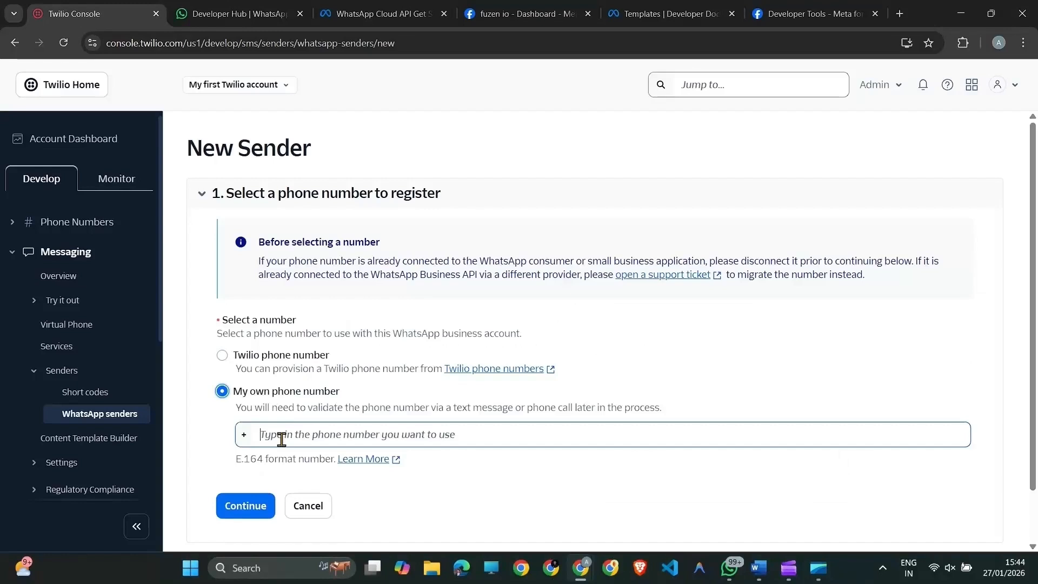
{"action": "left_click", "coordinate": [282, 440]}
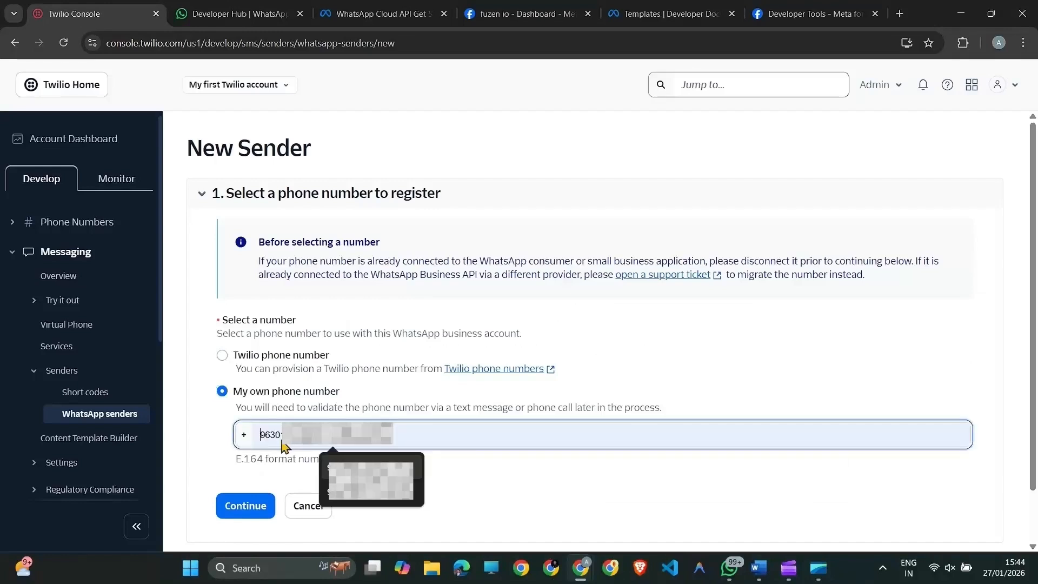
{"action": "type", "text": "919"}
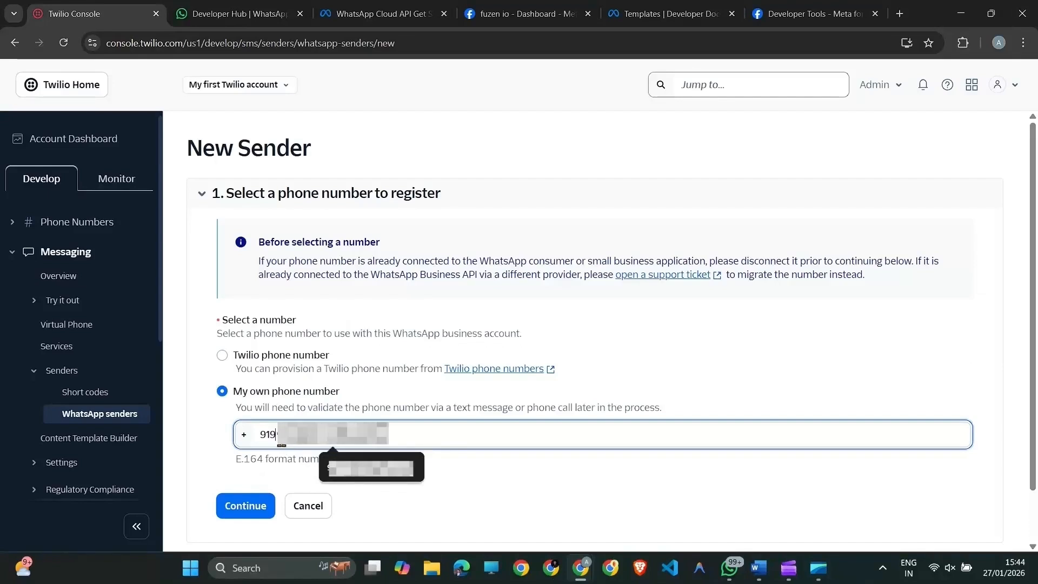
{"action": "type", "text": "19"}
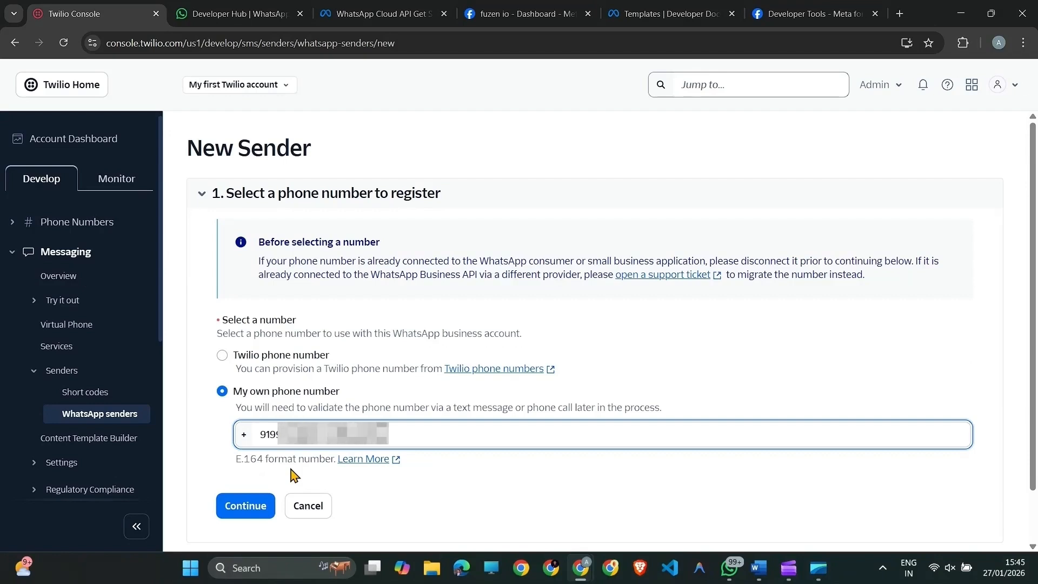
{"action": "left_click", "coordinate": [263, 497]}
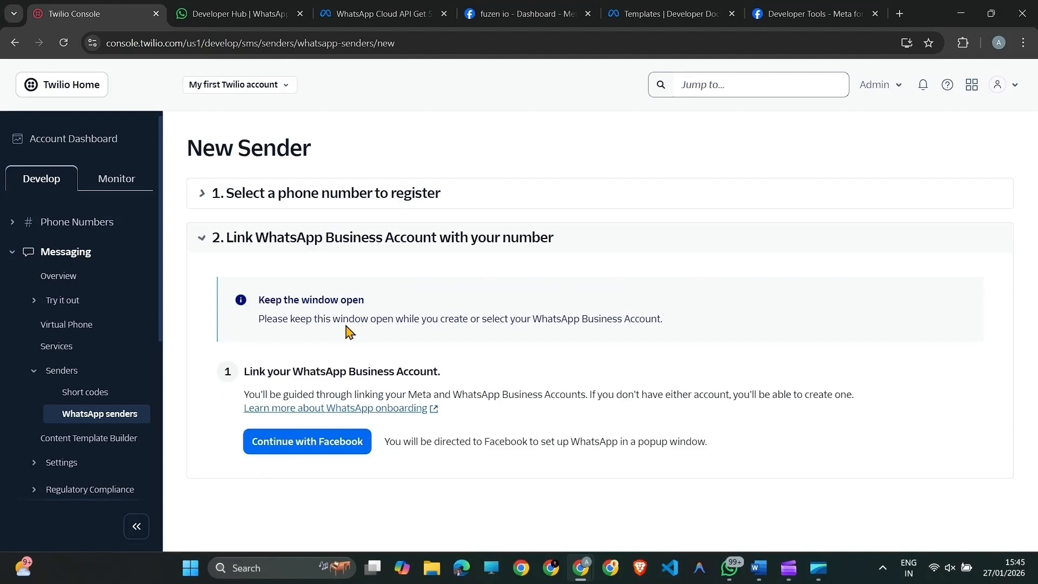
Start linking through Facebook and choose to create a new WhatsApp Business account in the Exolar Energy business portfolio.
{"action": "left_click", "coordinate": [331, 447]}
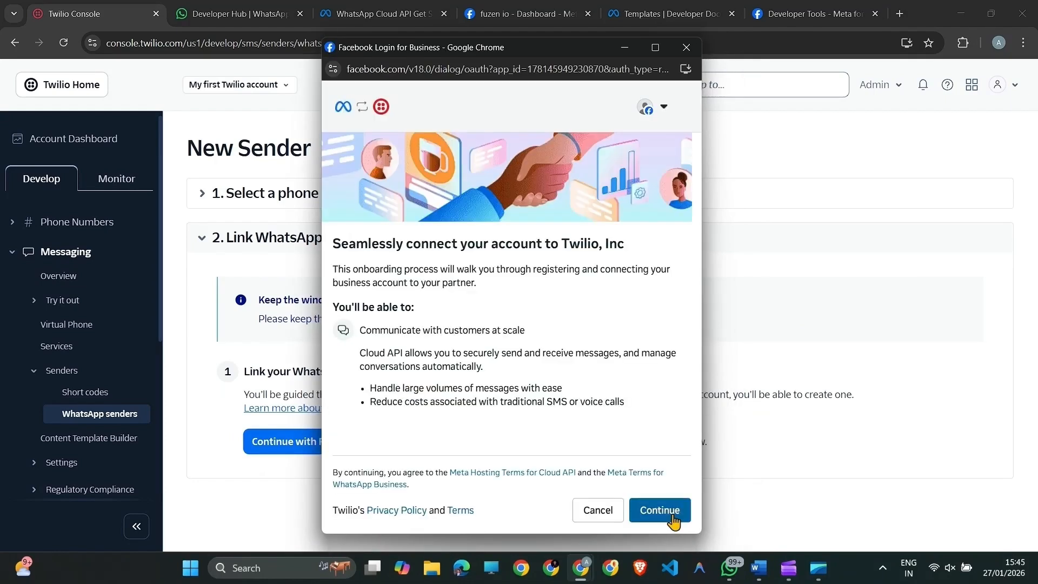
{"action": "left_click", "coordinate": [673, 521]}
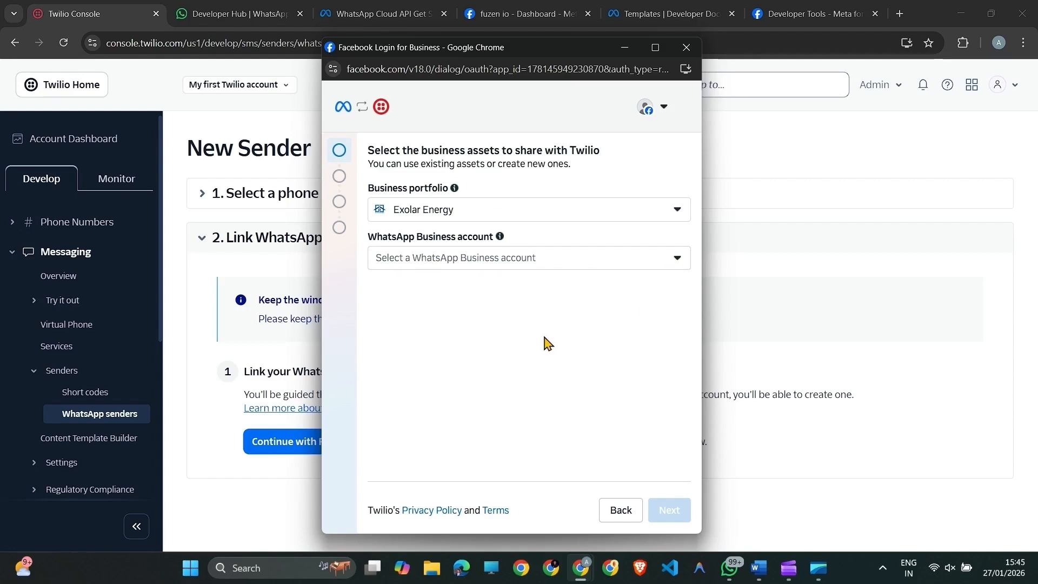
{"action": "left_click", "coordinate": [460, 265]}
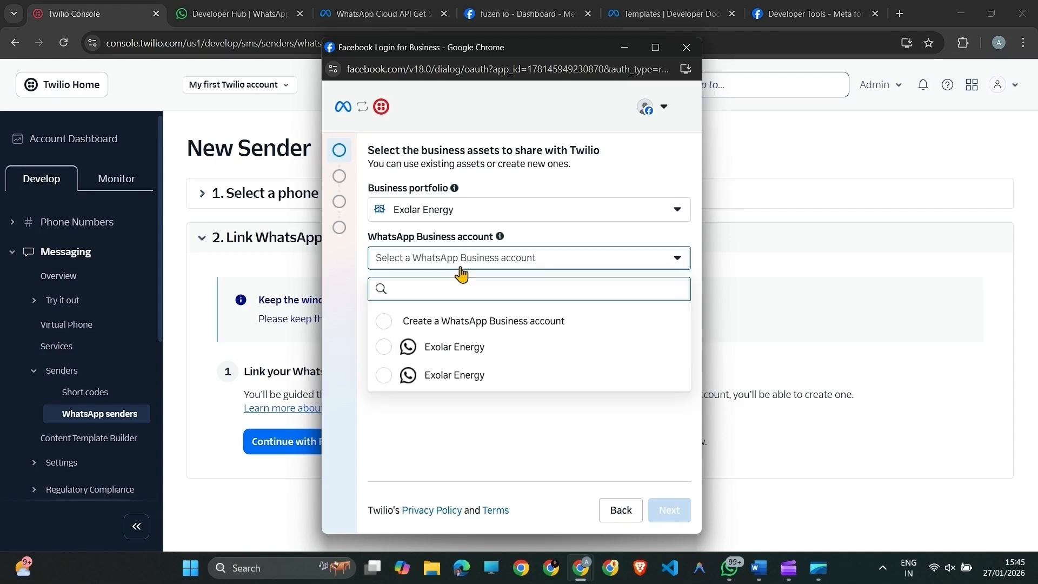
{"action": "left_click", "coordinate": [457, 324]}
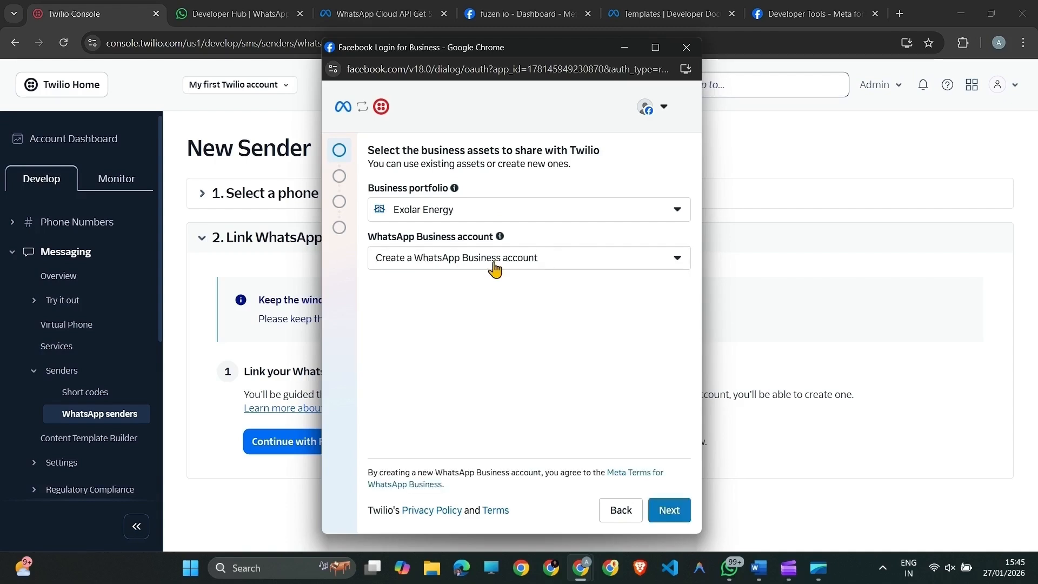
{"action": "left_click", "coordinate": [687, 513]}
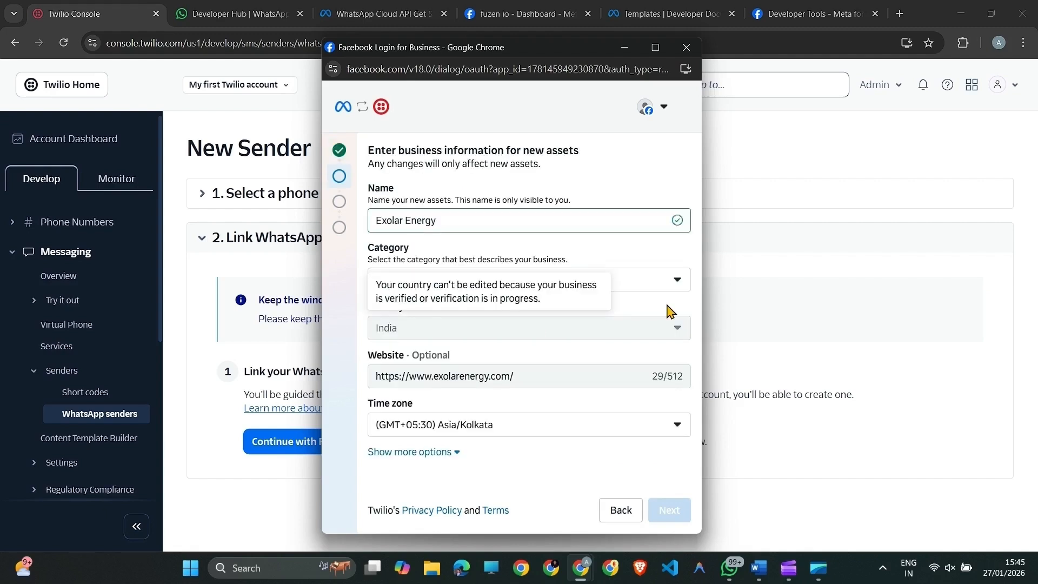
Set the business category to Other and submit the business information for the new assets.
{"action": "left_click", "coordinate": [669, 281]}
{"action": "scroll", "coordinate": [452, 433], "scroll_direction": "down", "scroll_amount": 5}
{"action": "left_click", "coordinate": [452, 468]}
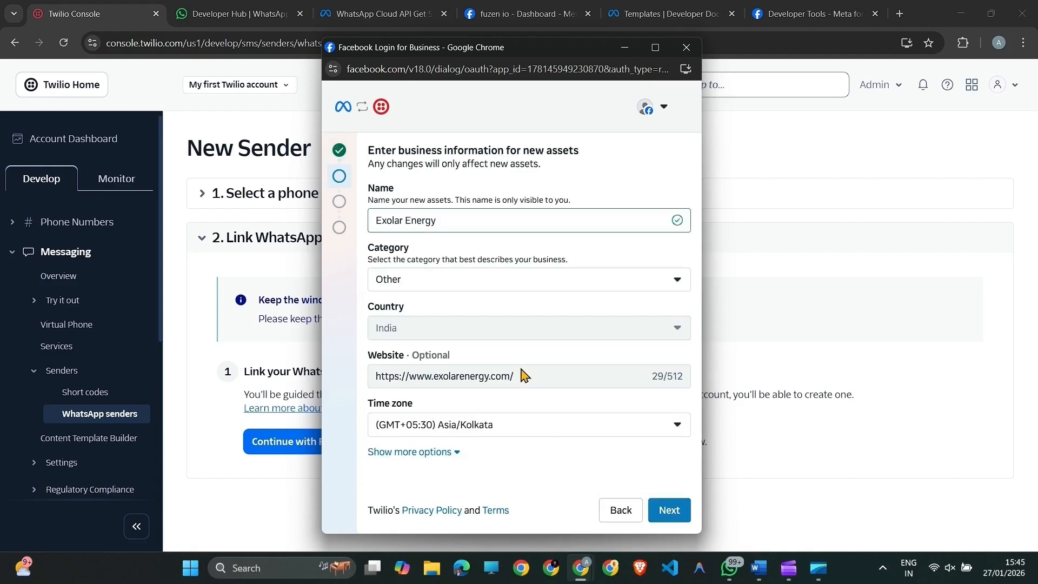
{"action": "left_click", "coordinate": [669, 513]}
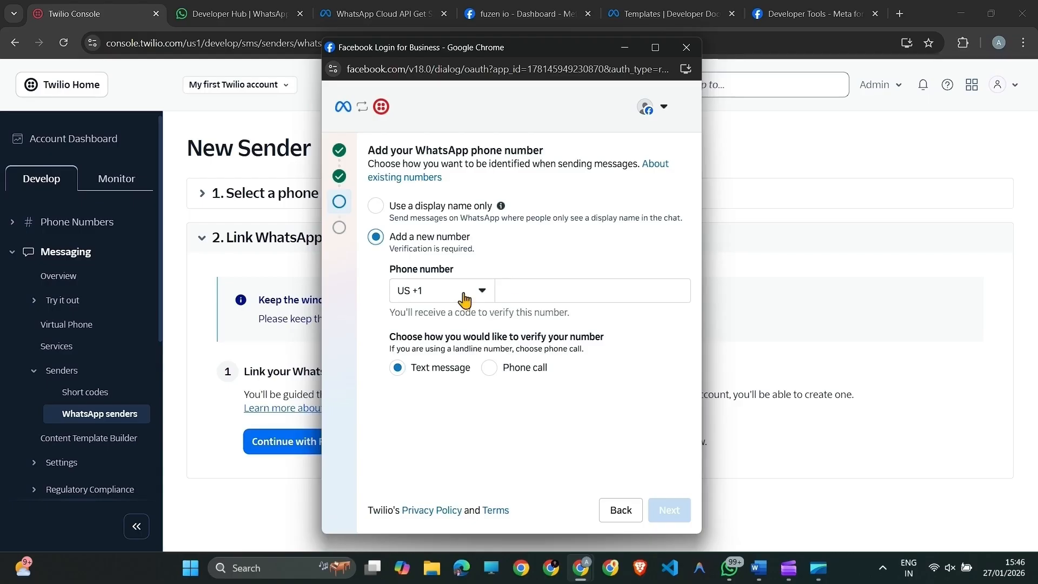
Add a new WhatsApp phone number with country code IN +91, enter the phone number, and request verification by text message.
{"action": "left_click", "coordinate": [465, 300]}
{"action": "type", "text": "ind"}
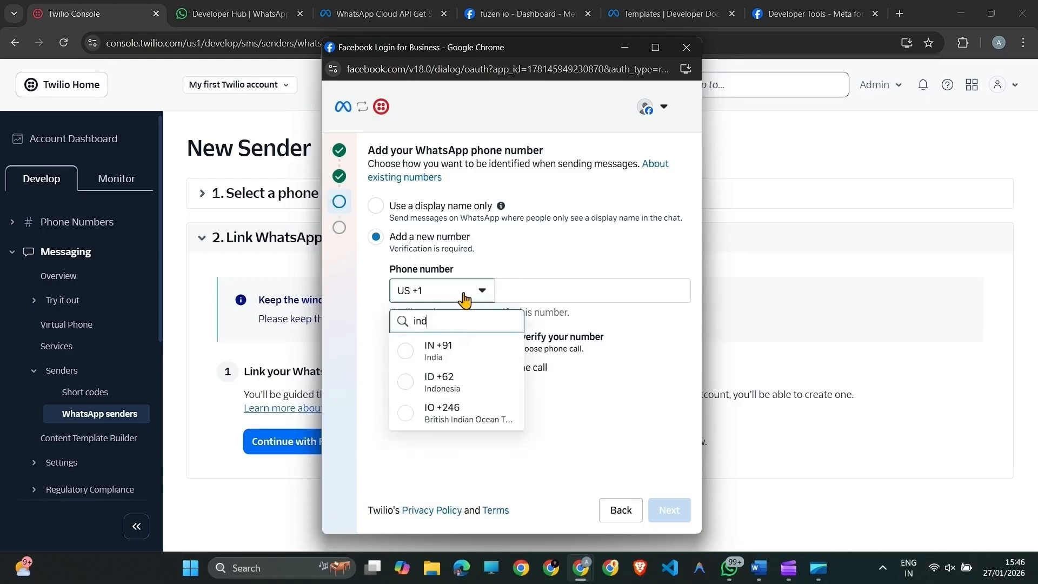
{"action": "left_click", "coordinate": [464, 354]}
{"action": "left_click", "coordinate": [543, 287]}
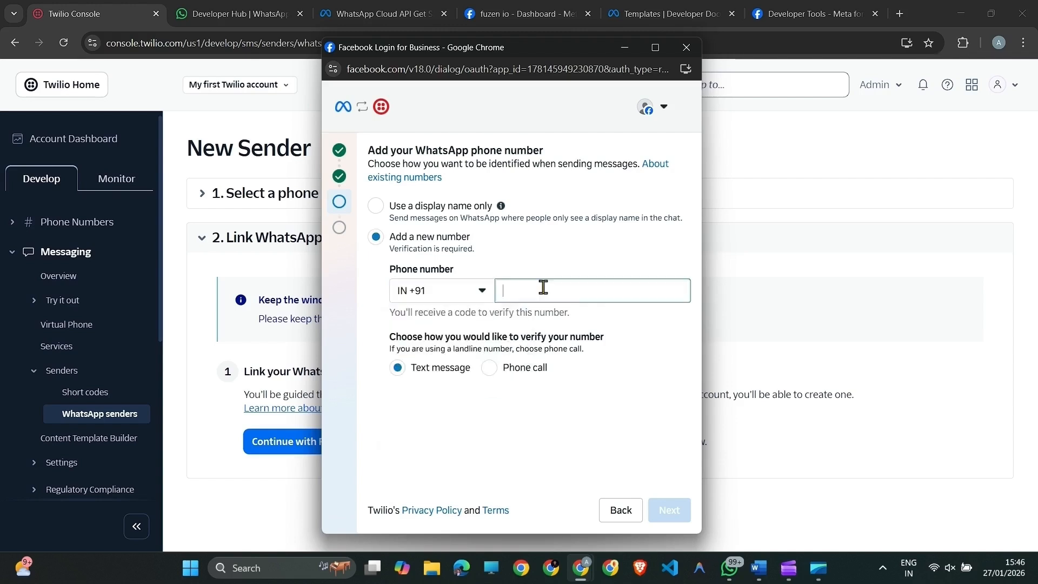
{"action": "type", "text": "991"}
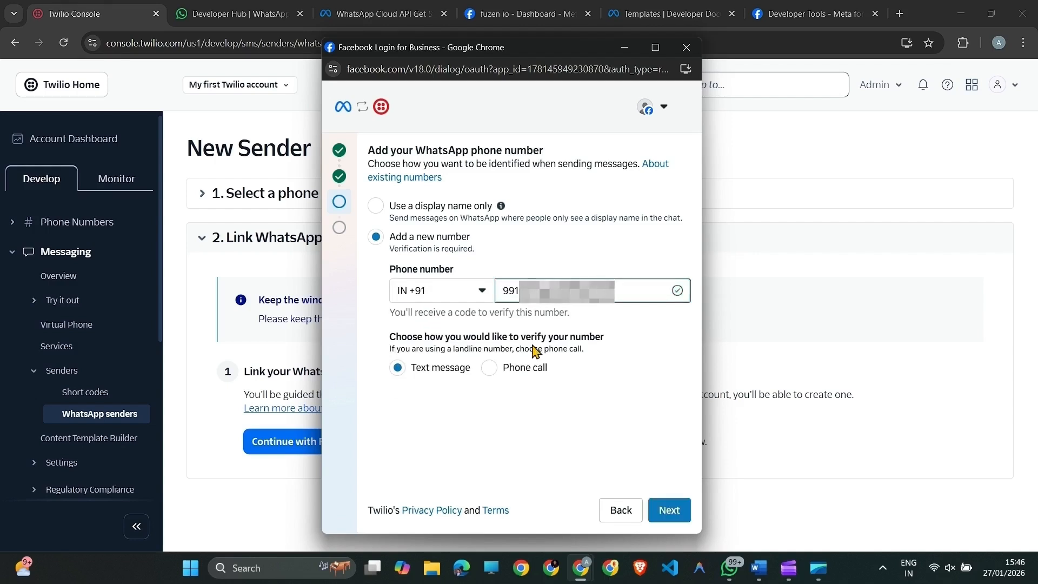
{"action": "left_click", "coordinate": [671, 508]}
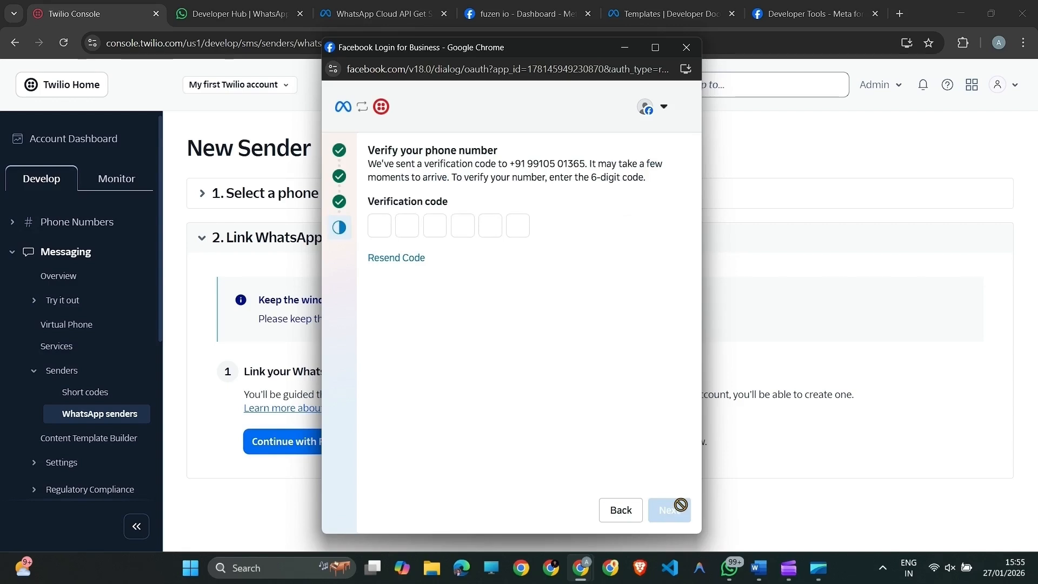
Verify the phone number with the 6-digit verification code, approve Twilio's access to the WhatsApp Business account, and finish the connection.
{"action": "type", "text": "959***"}
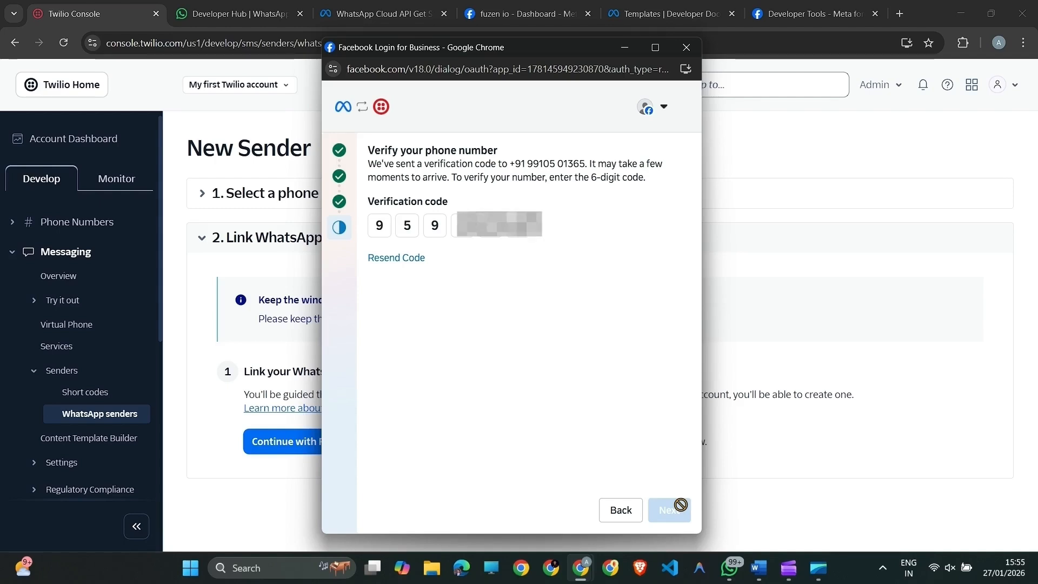
{"action": "left_click", "coordinate": [682, 512]}
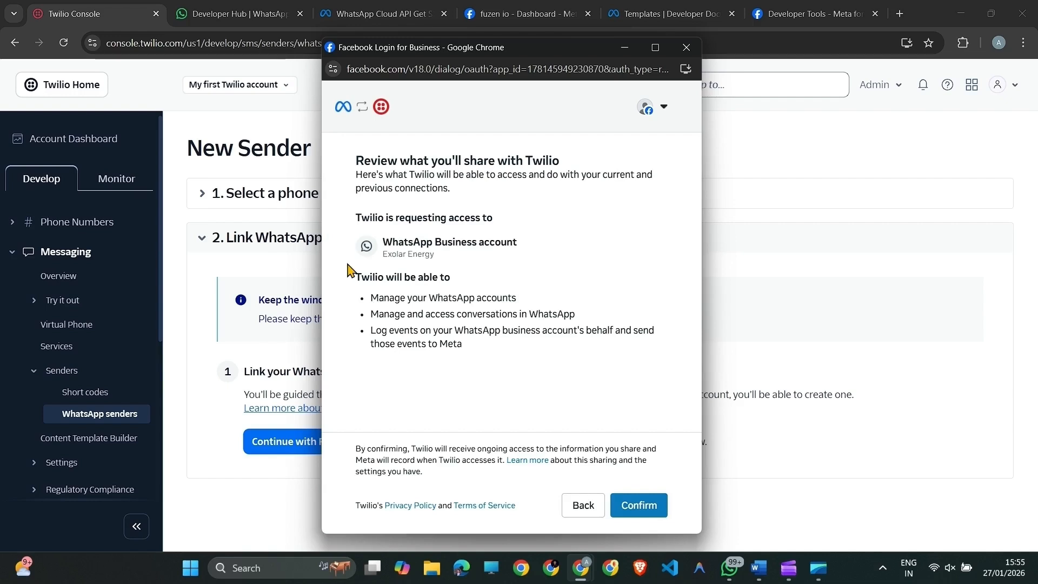
{"action": "left_click", "coordinate": [651, 508]}
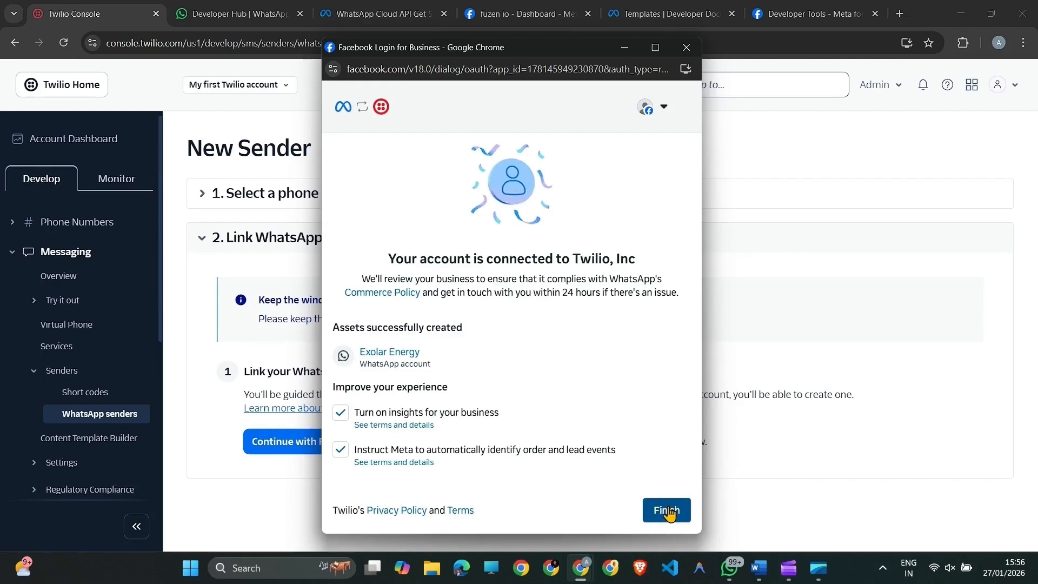
{"action": "left_click", "coordinate": [669, 511]}
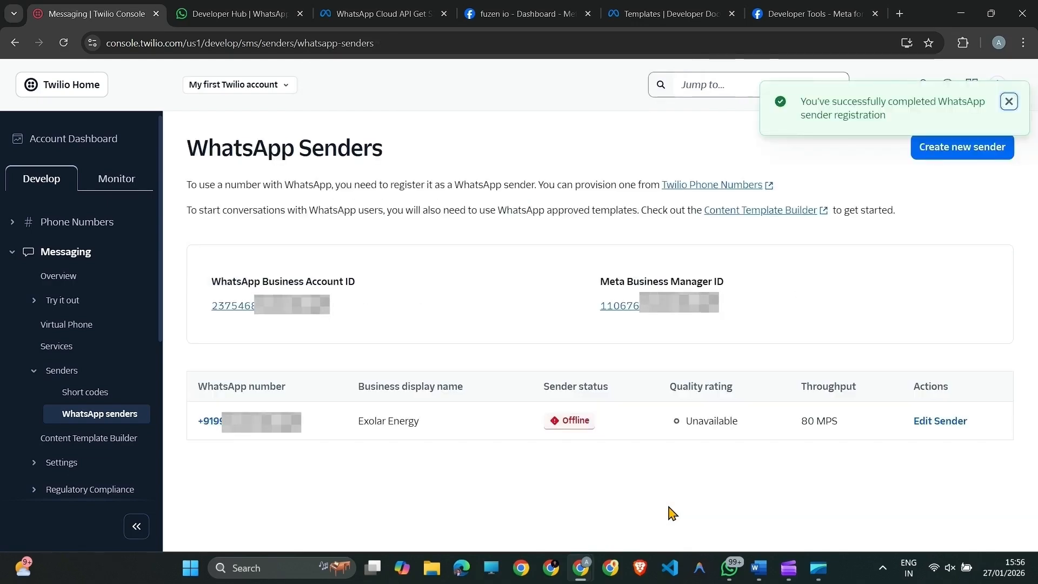
Check the status details of the registered Exolar Energy WhatsApp sender and dismiss them.
{"action": "left_click", "coordinate": [564, 424]}
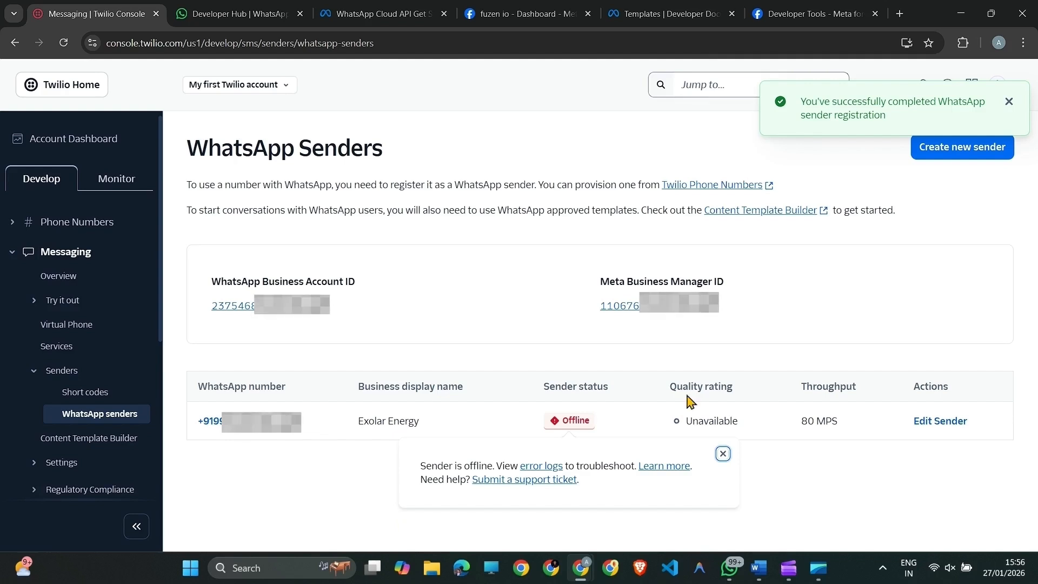
{"action": "left_click", "coordinate": [722, 454]}
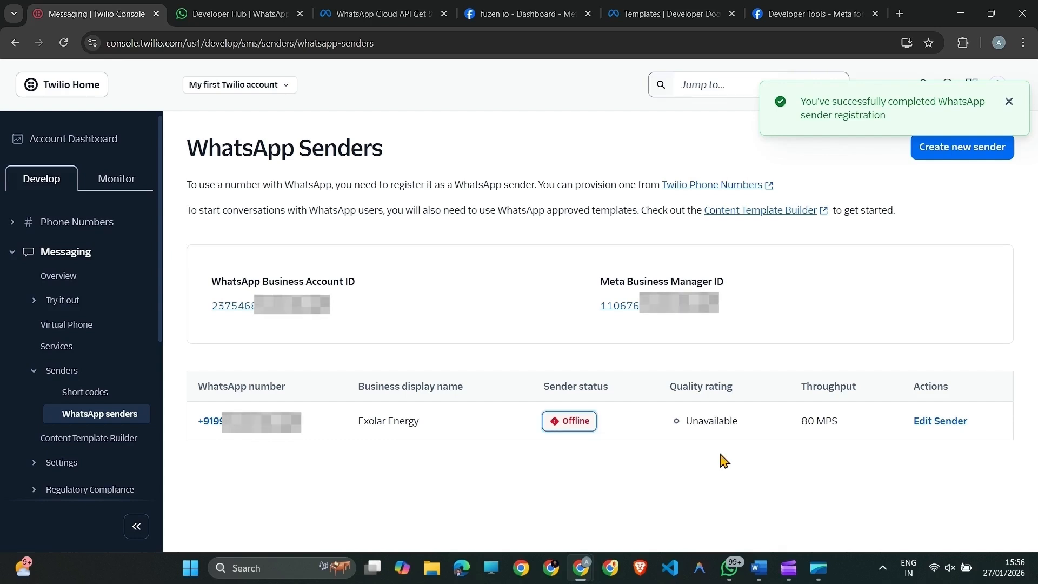